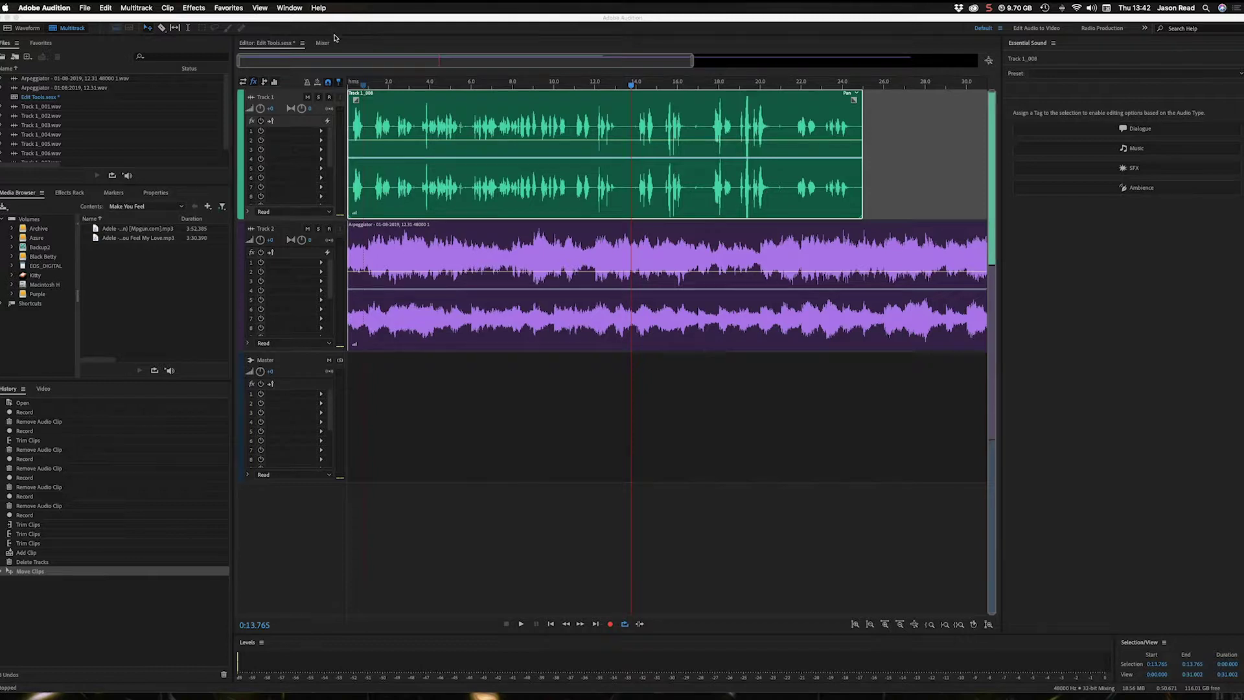
Step: Play the mix from the session start to review it, then stop
click(341, 89)
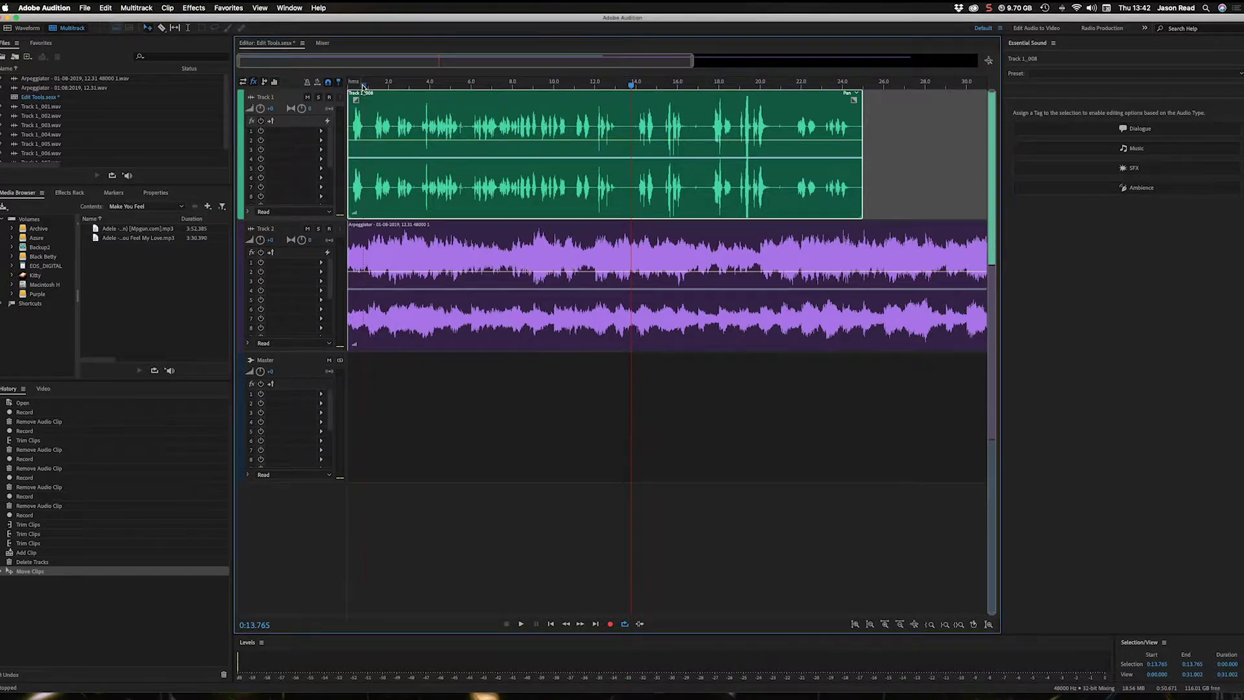
click(363, 86)
key(space)
key(space)
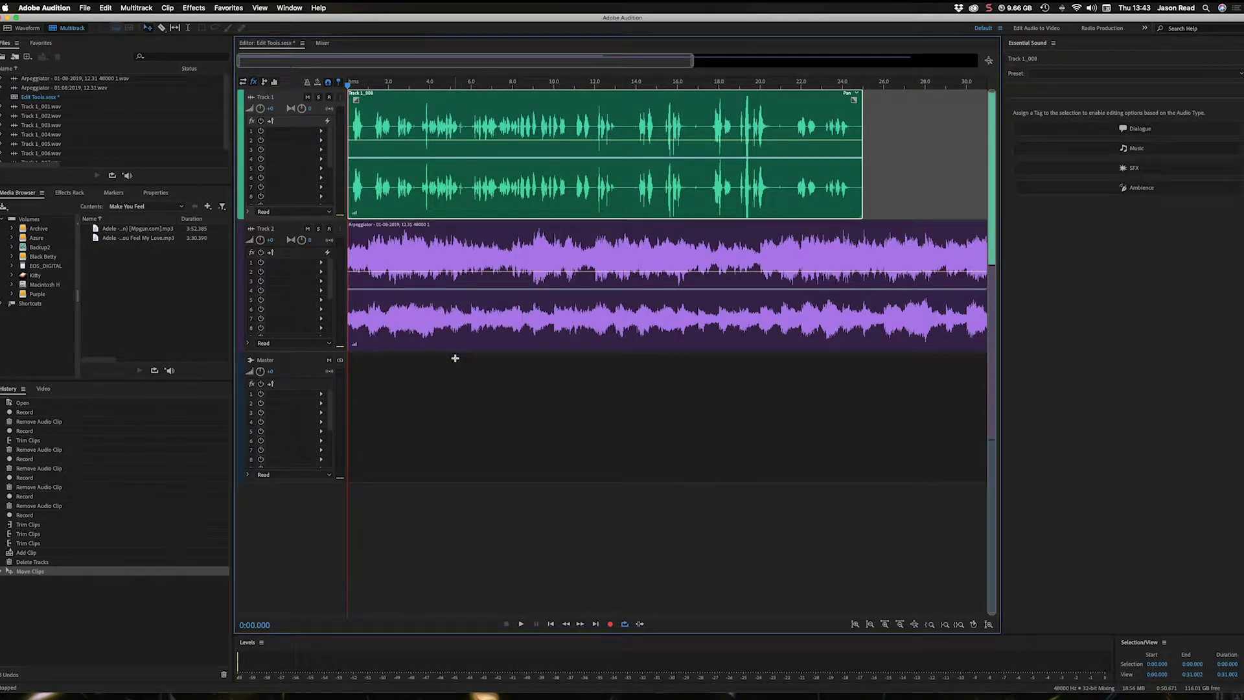
key(space)
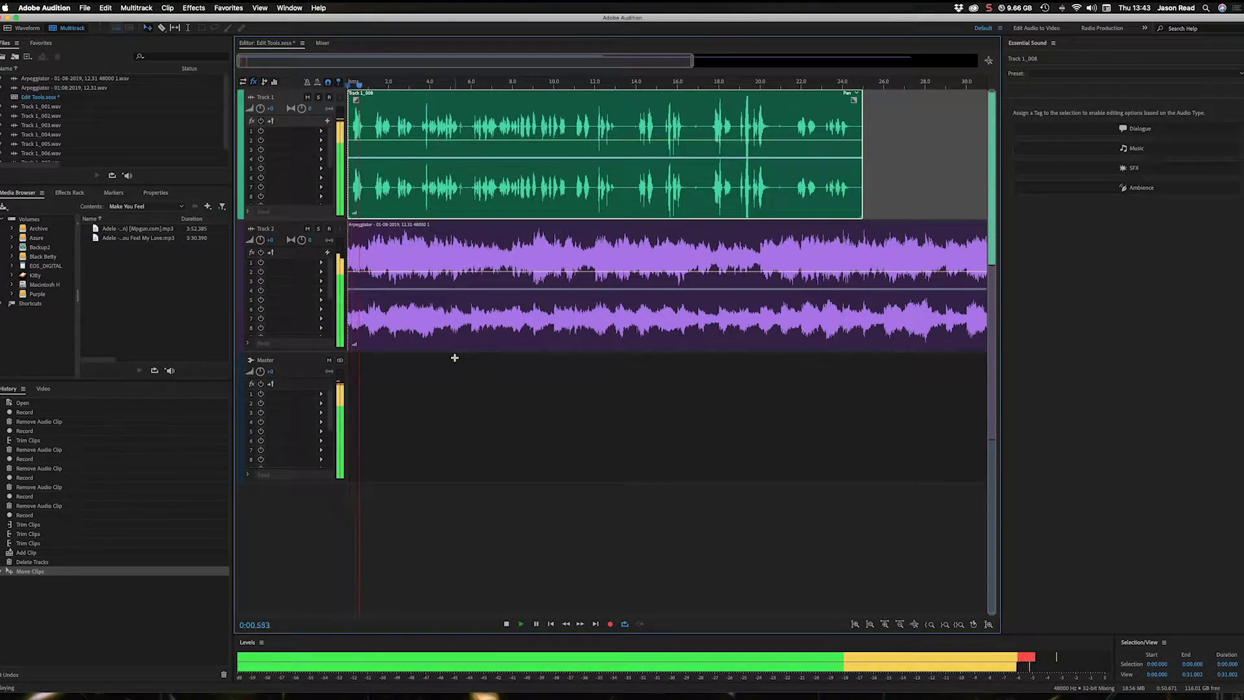
key(space)
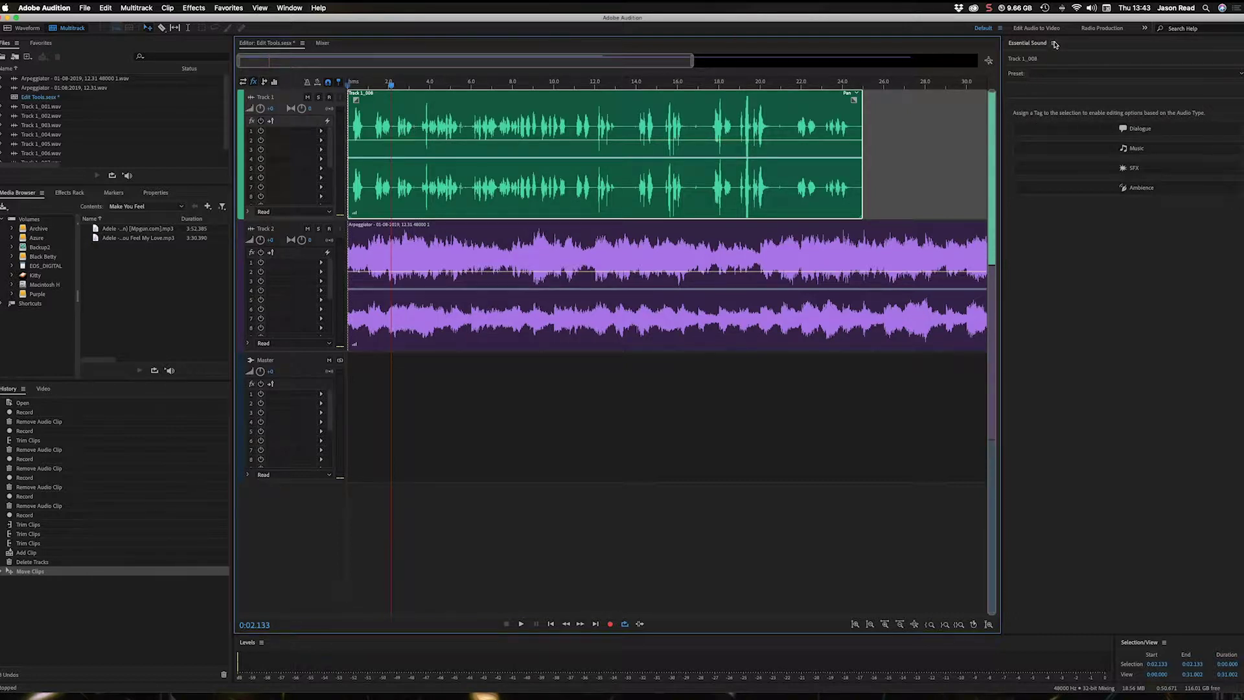
Step: Tag the Track 1 voice clip as Dialogue in Essential Sound
click(287, 8)
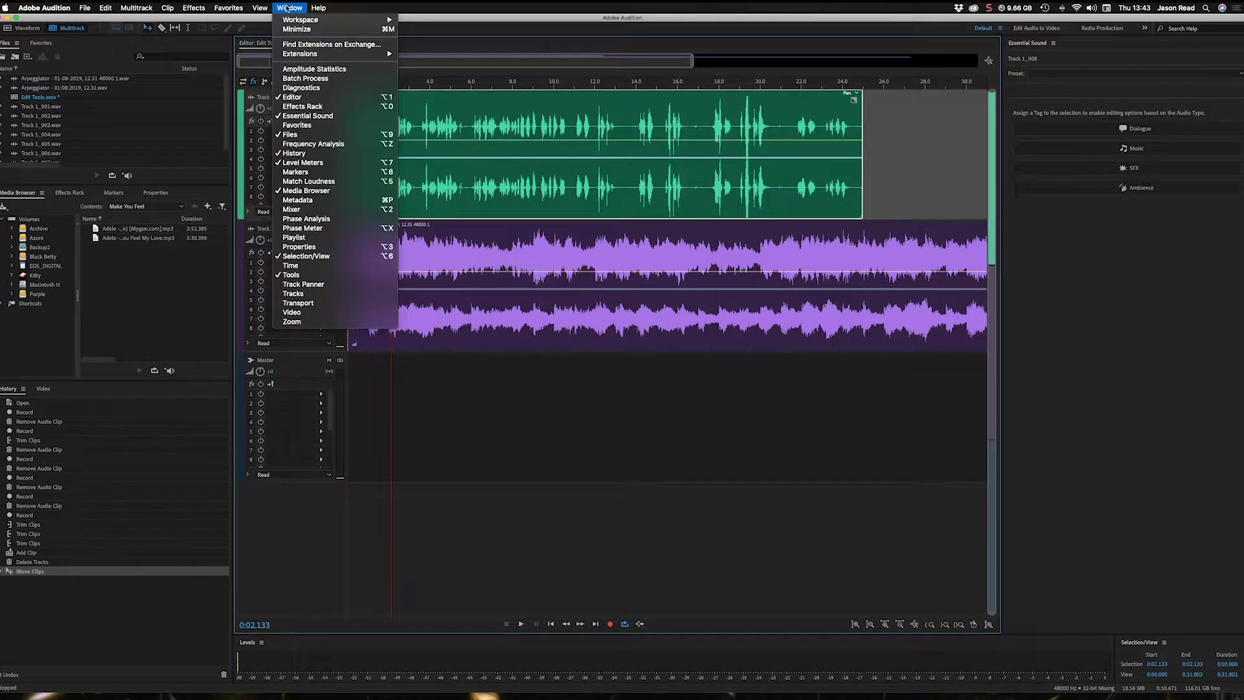
click(1153, 233)
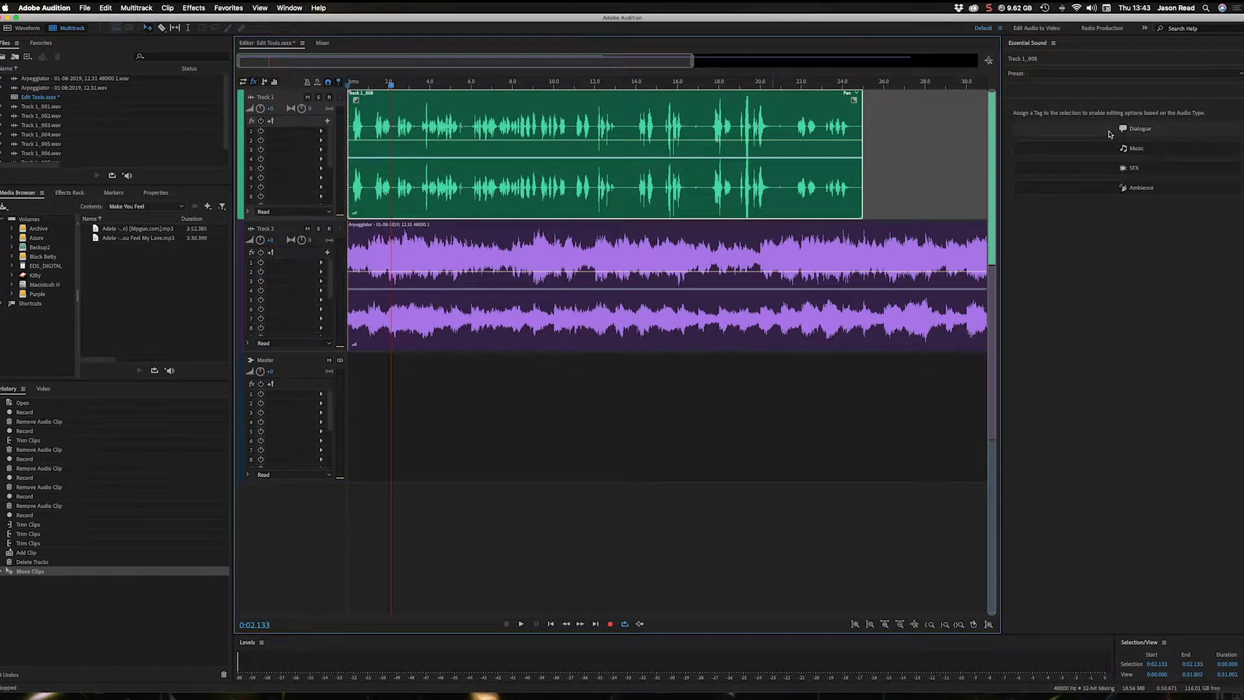
click(1109, 134)
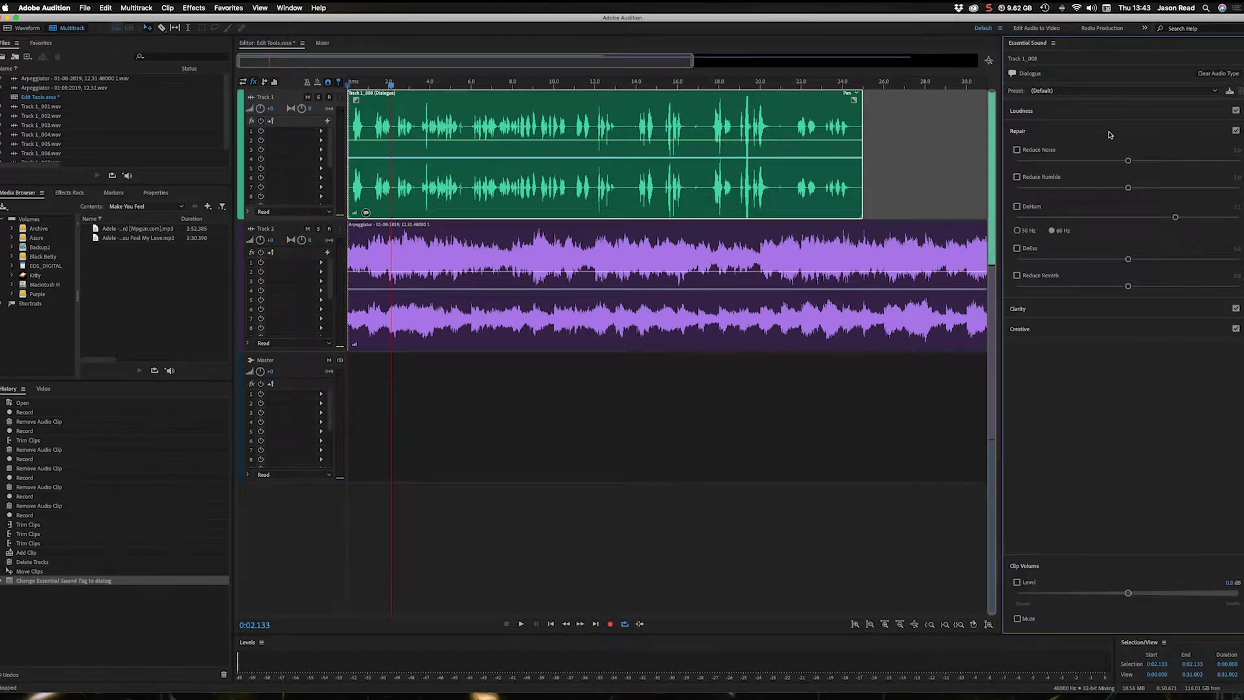
Step: Tag the Track 2 Arpeggiator clip as Music and enable Ducking on it
click(873, 265)
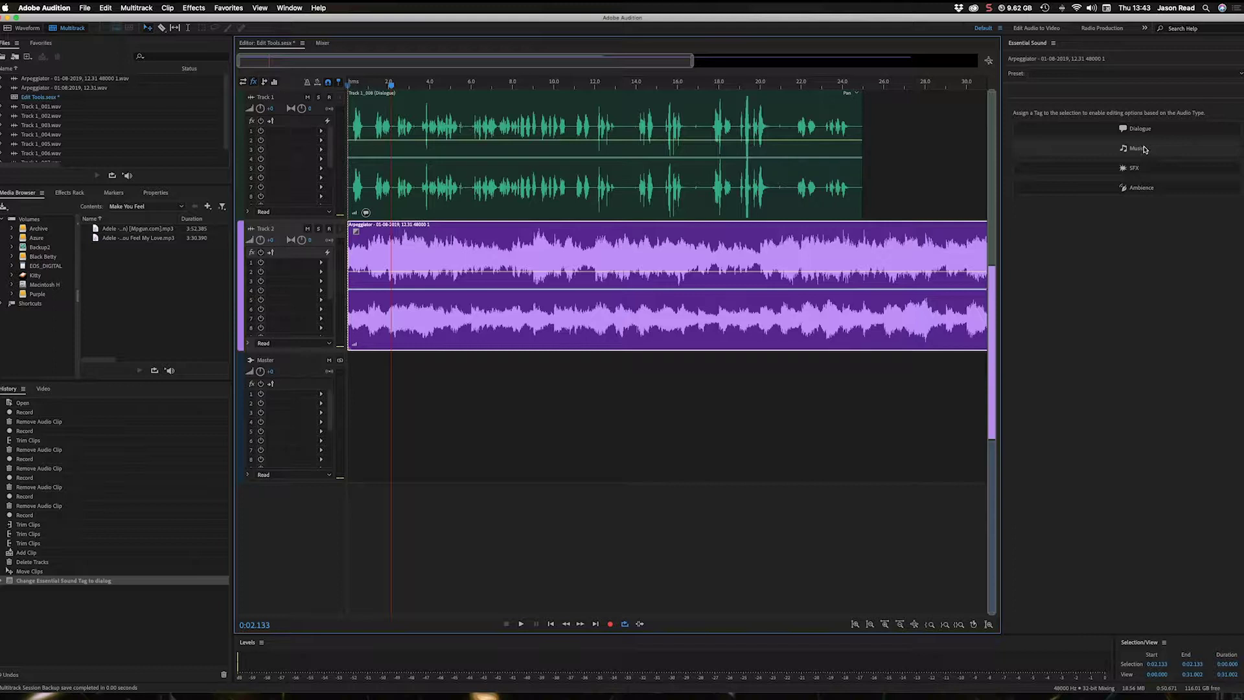
click(1086, 149)
click(1211, 152)
click(1223, 157)
click(1236, 151)
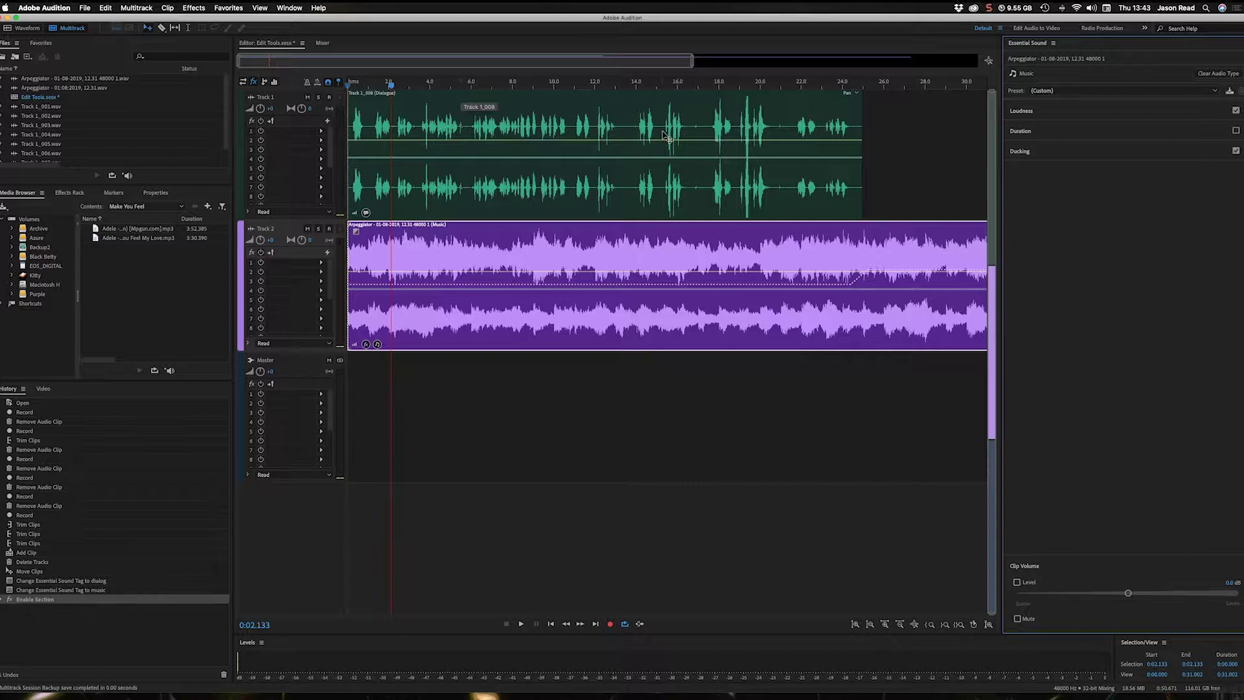
Step: Set the music clip's Duck Amount to -22.4 dB
click(349, 84)
key(space)
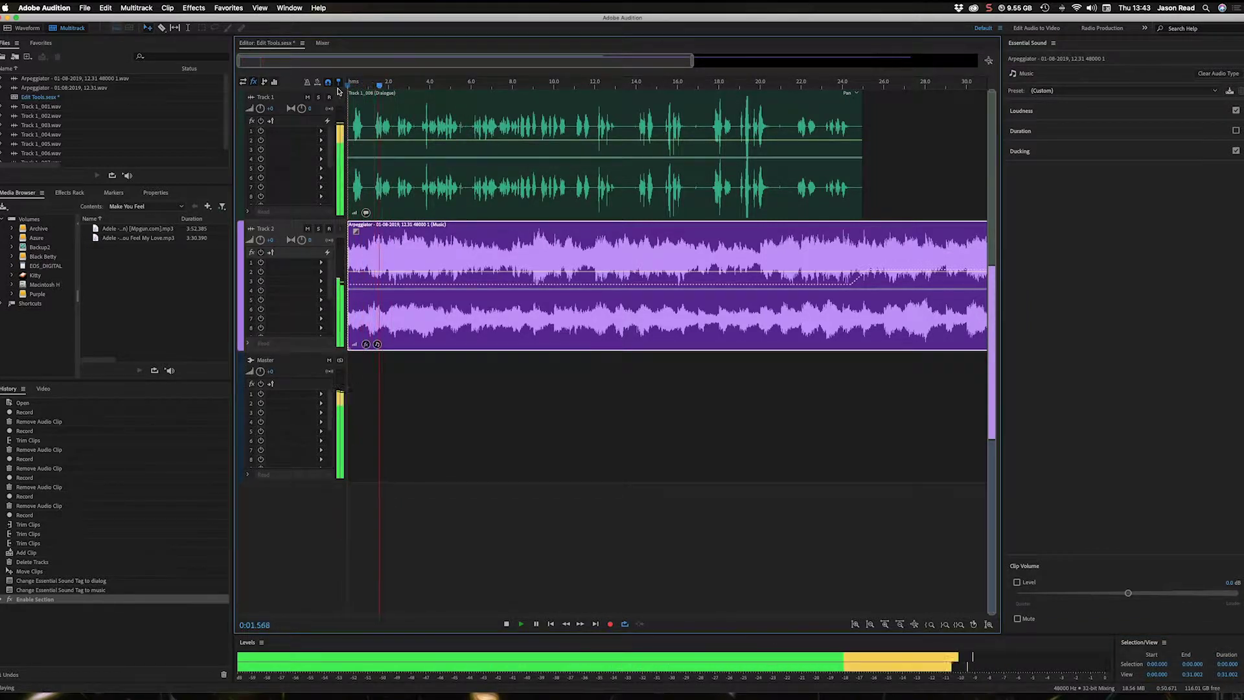
key(space)
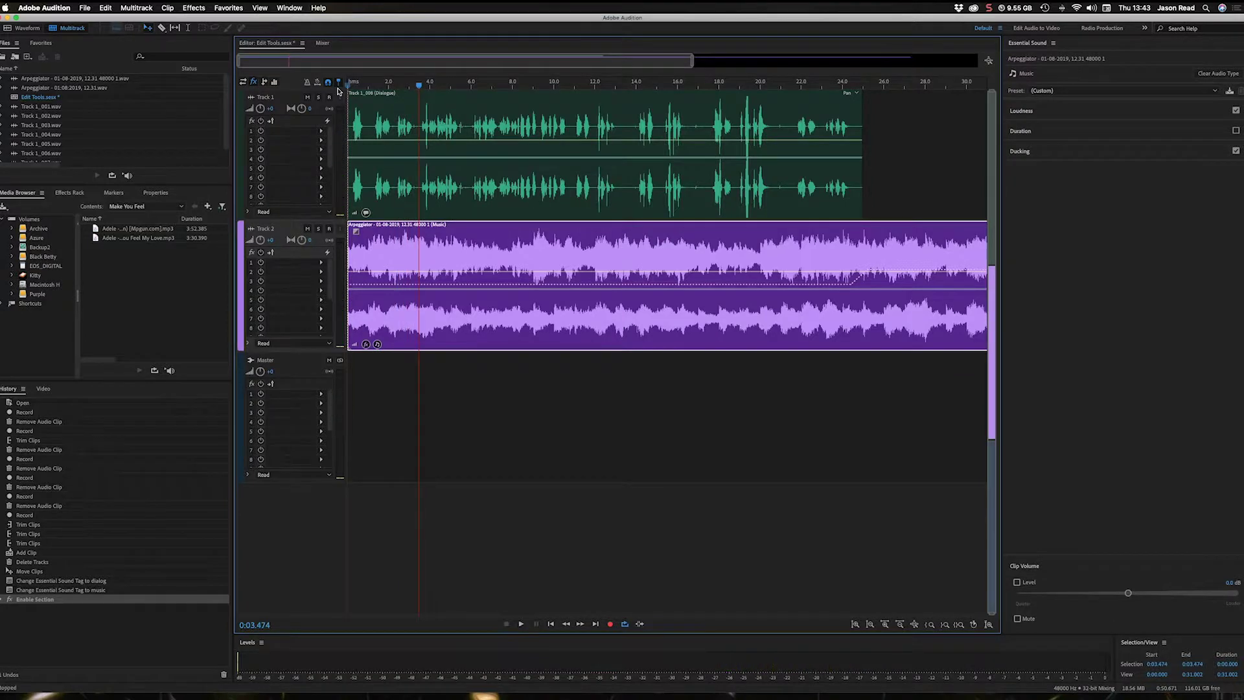
click(1068, 151)
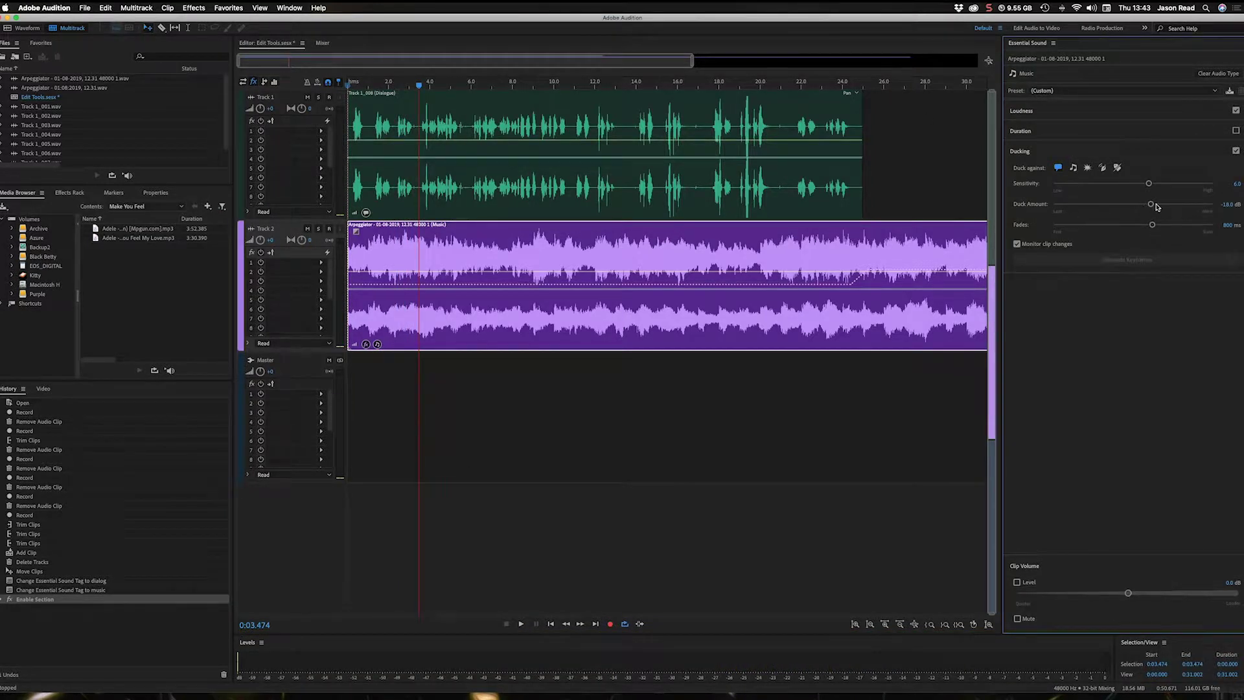
drag(1153, 205, 1163, 206)
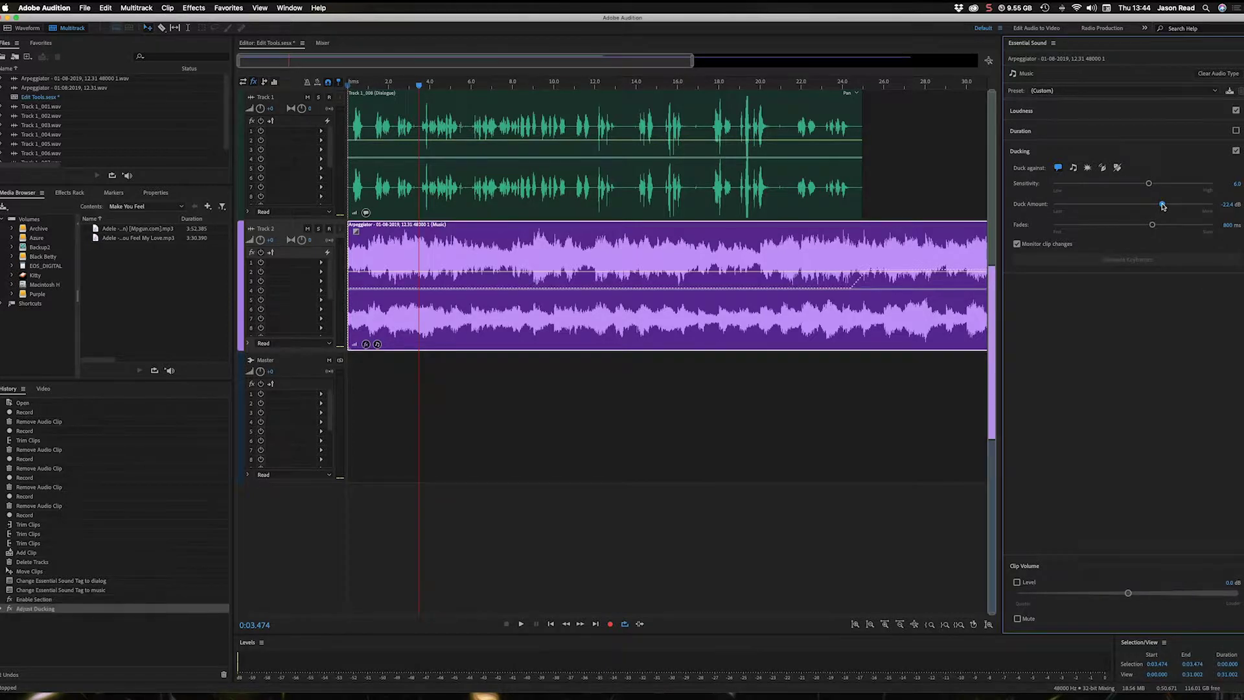
Step: Preview the ducked mix, then shift the dialogue clip slightly later on Track 1
key(space)
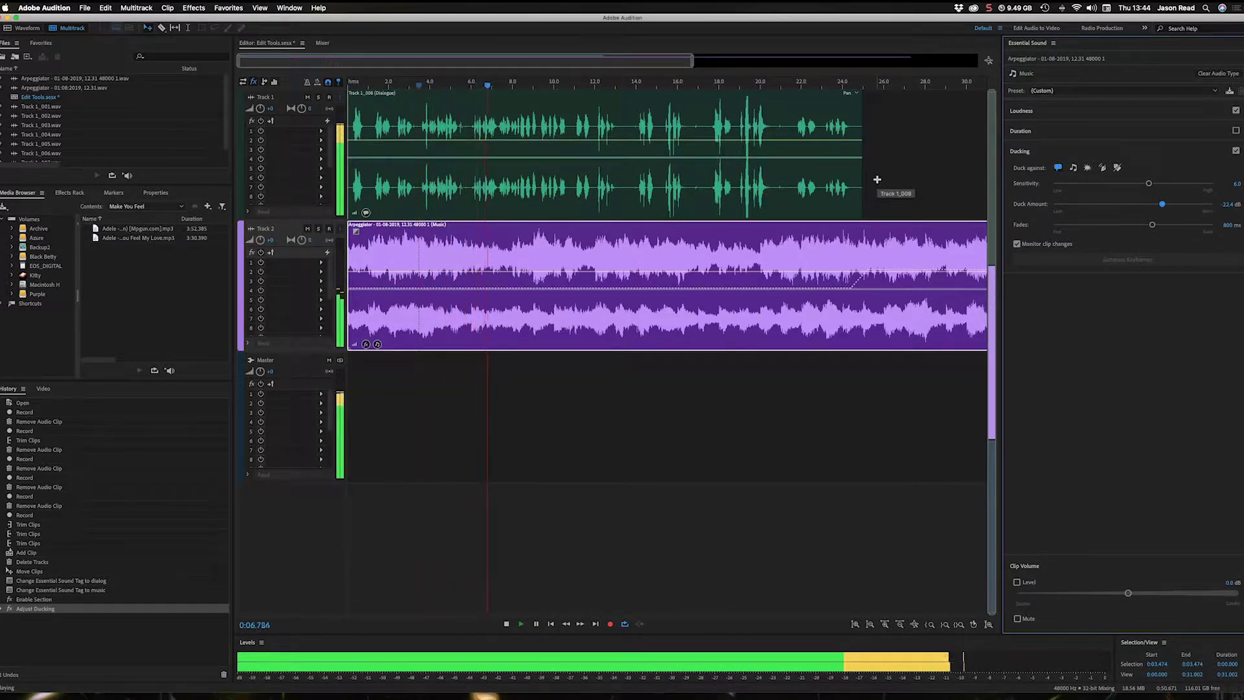
key(space)
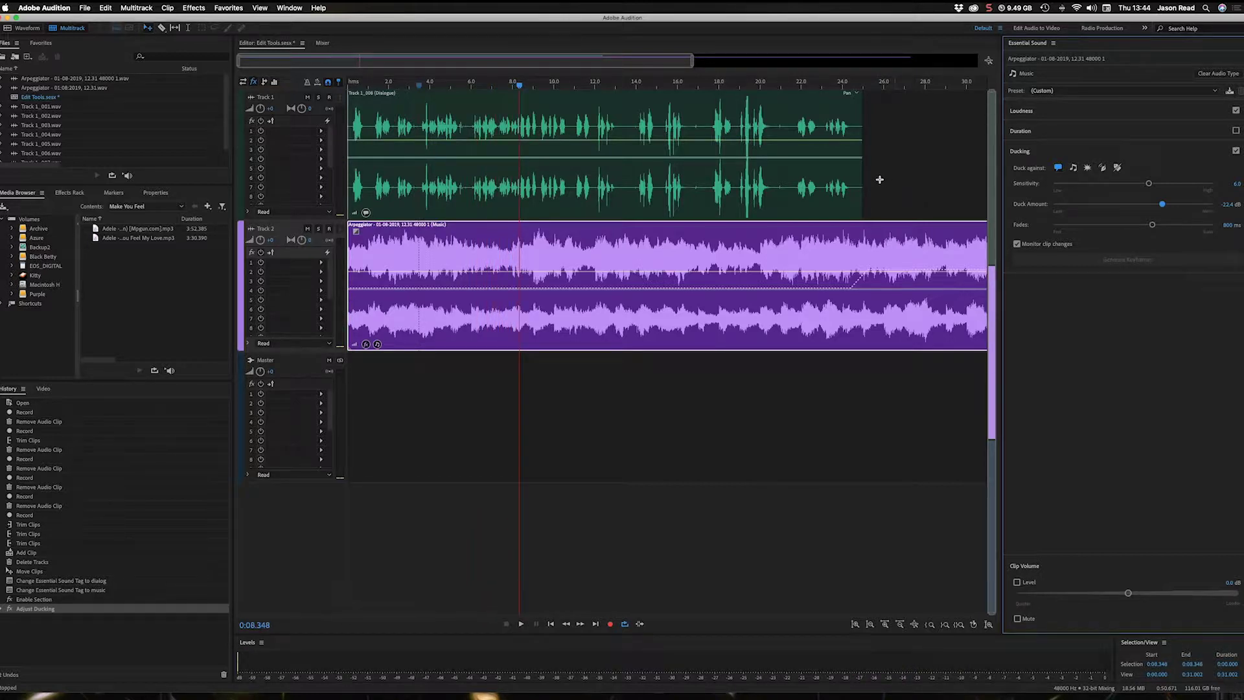
drag(592, 97, 652, 97)
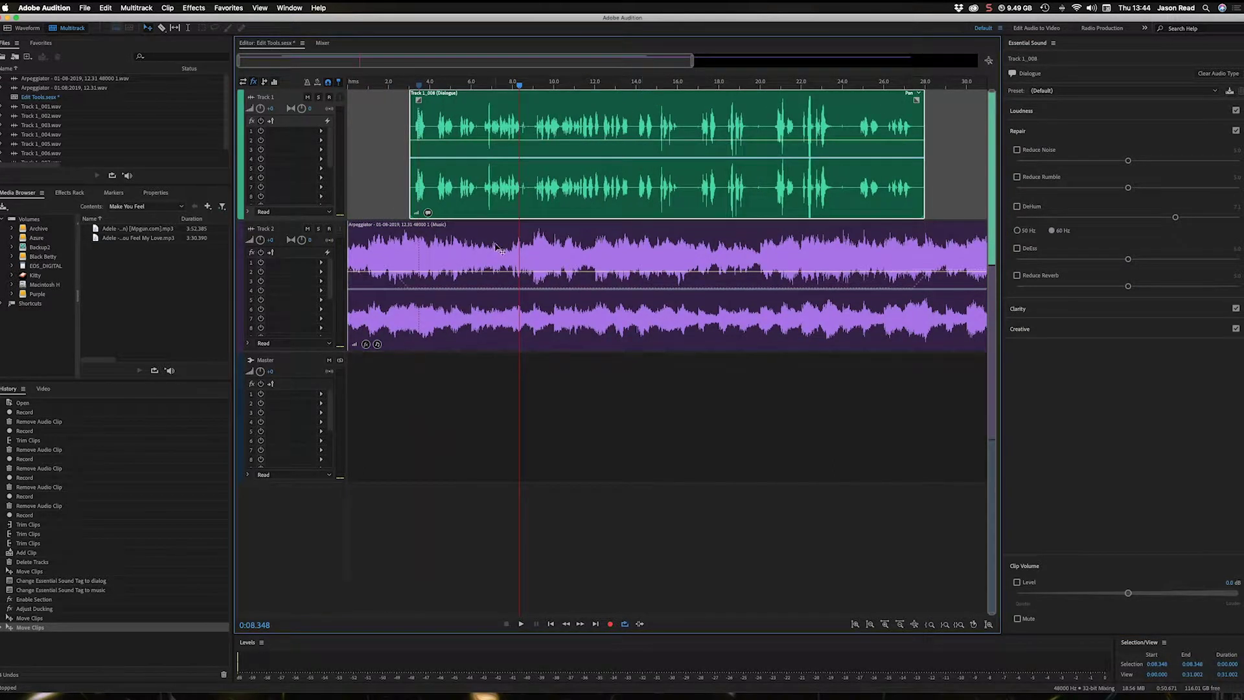
Step: Move the Track 1 dialogue clip so it starts at about 3.4 s, using the Move Tool
drag(496, 99, 434, 97)
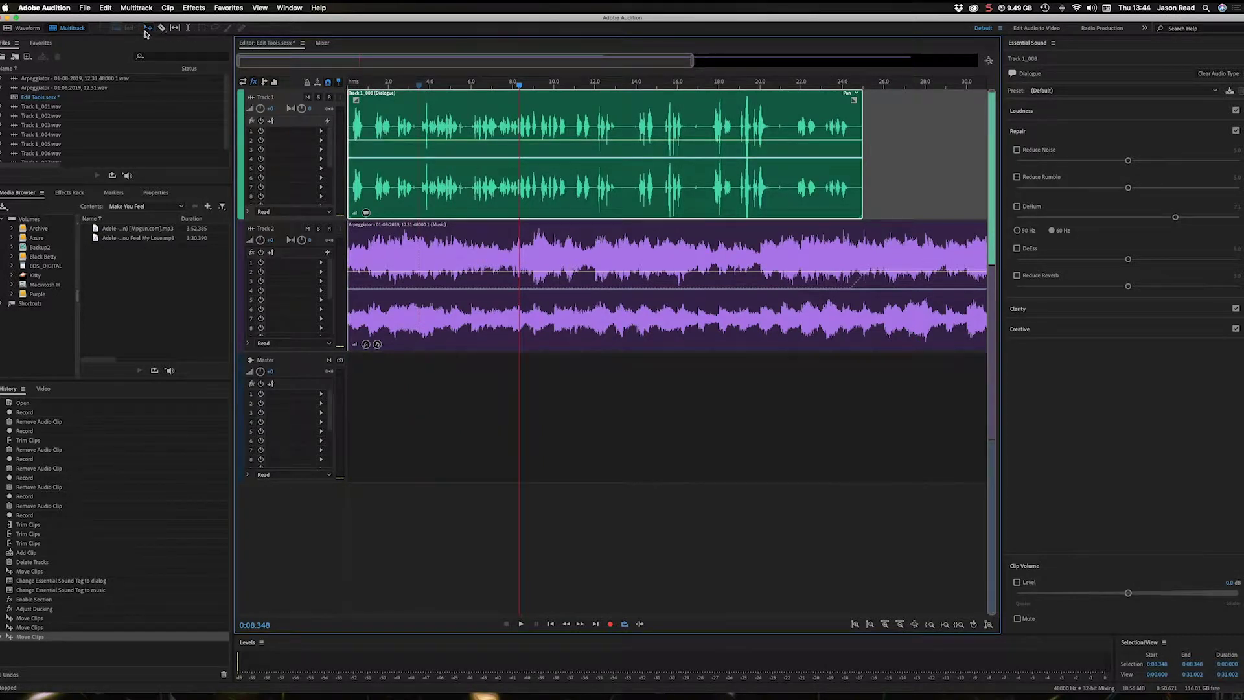
click(146, 28)
click(925, 175)
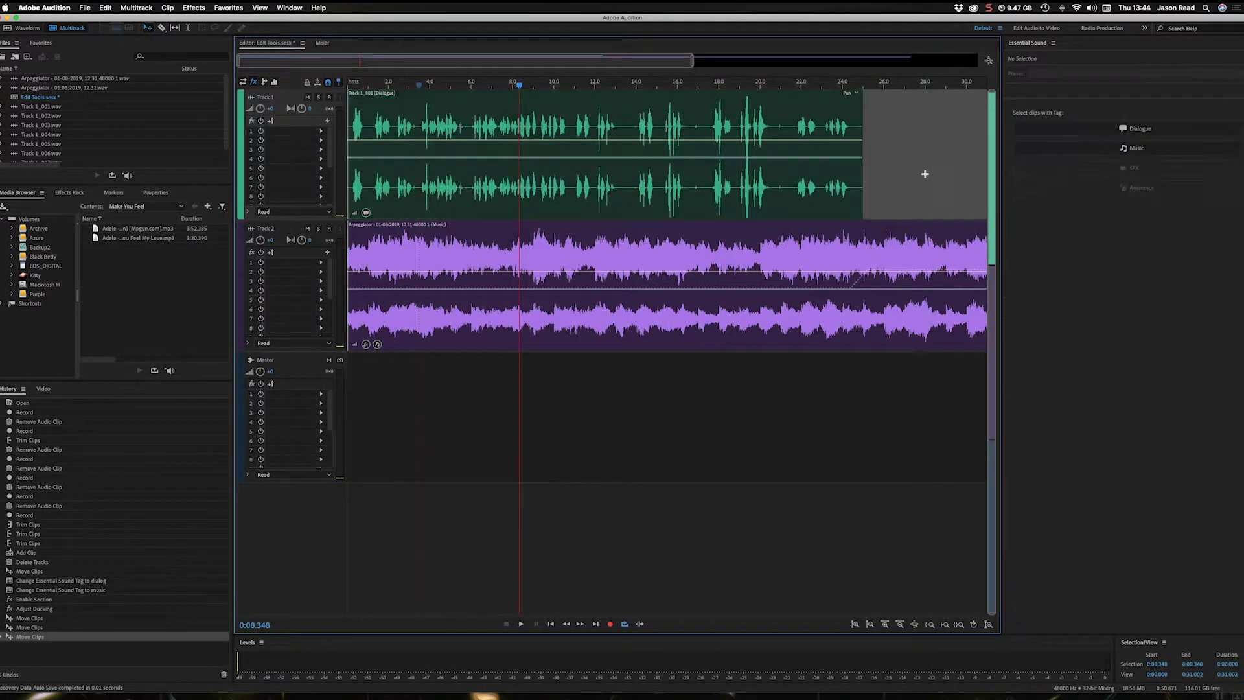
click(579, 99)
drag(557, 116, 613, 114)
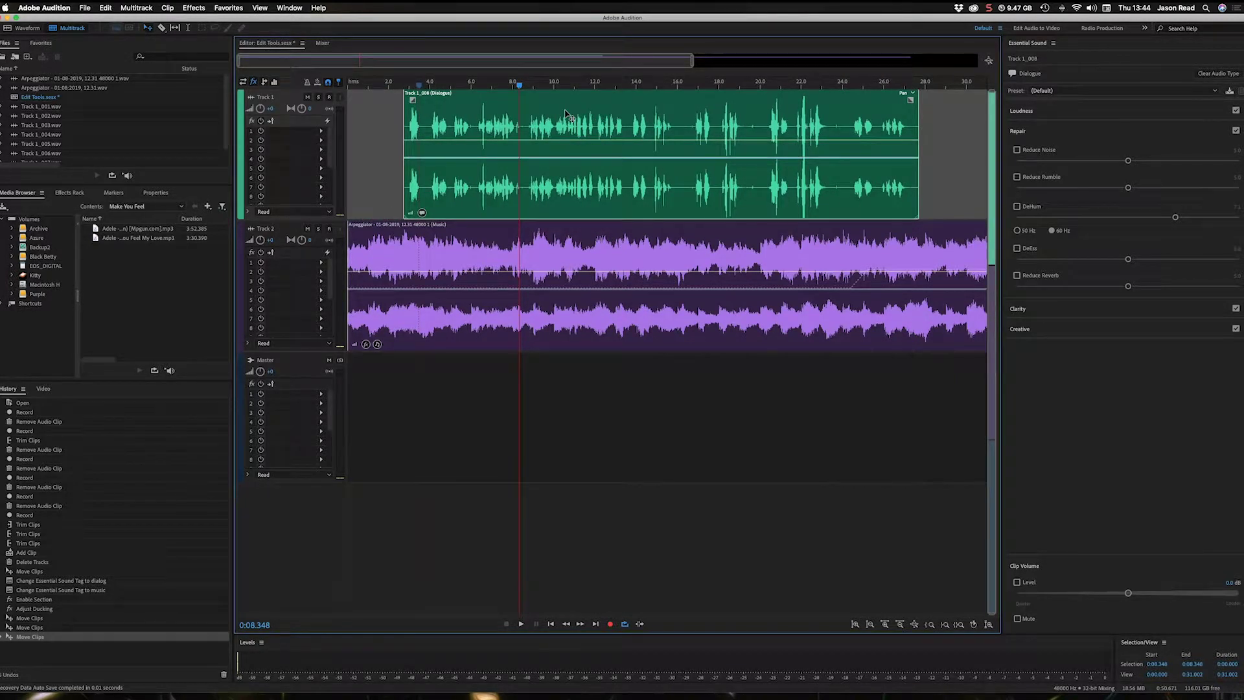
drag(564, 110, 581, 112)
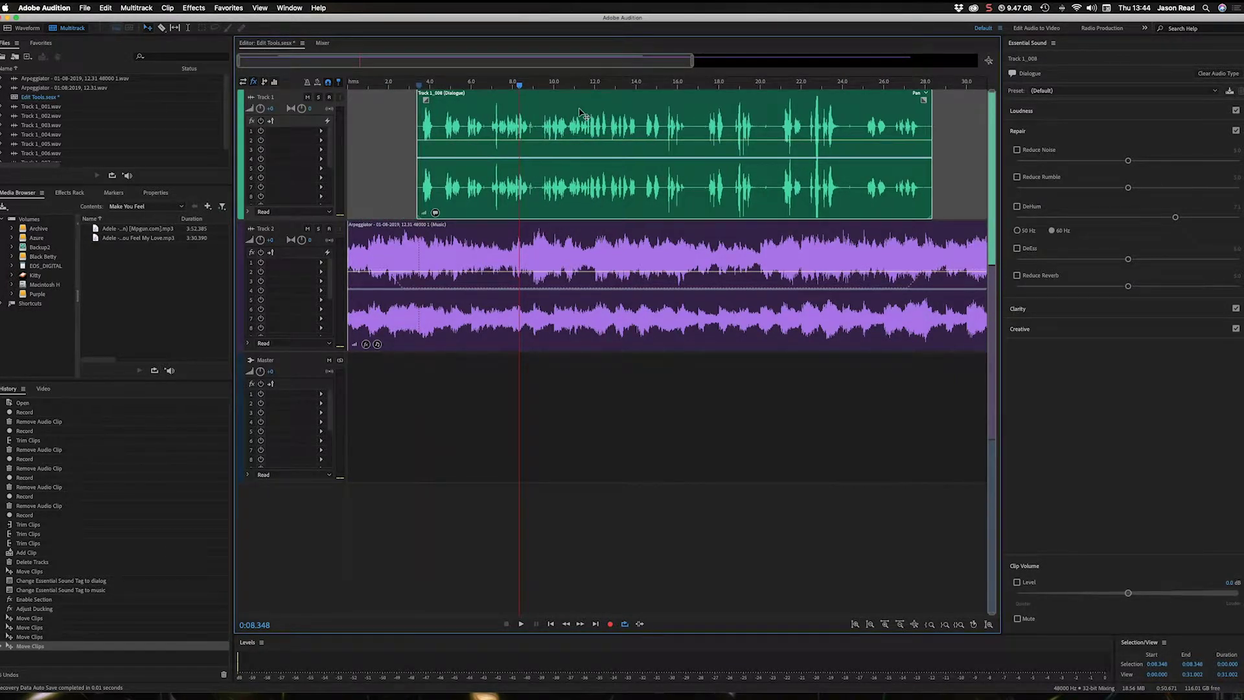
Step: Play the mix back from the session start
drag(420, 86, 345, 87)
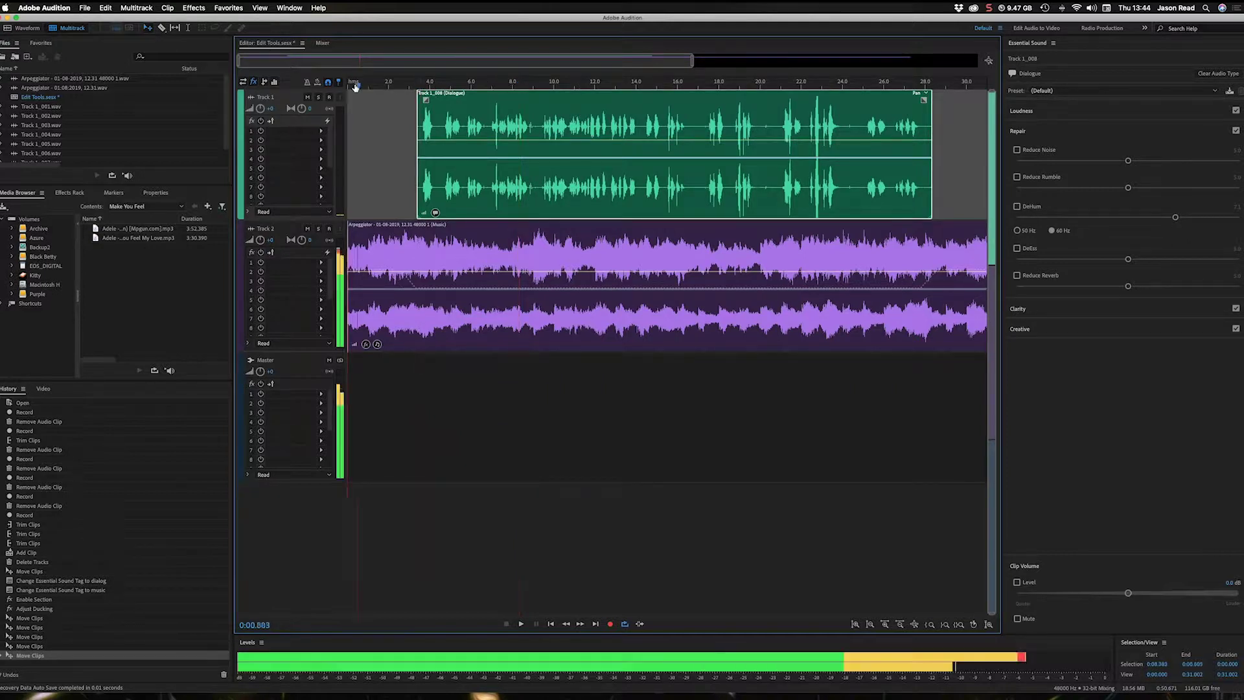
key(space)
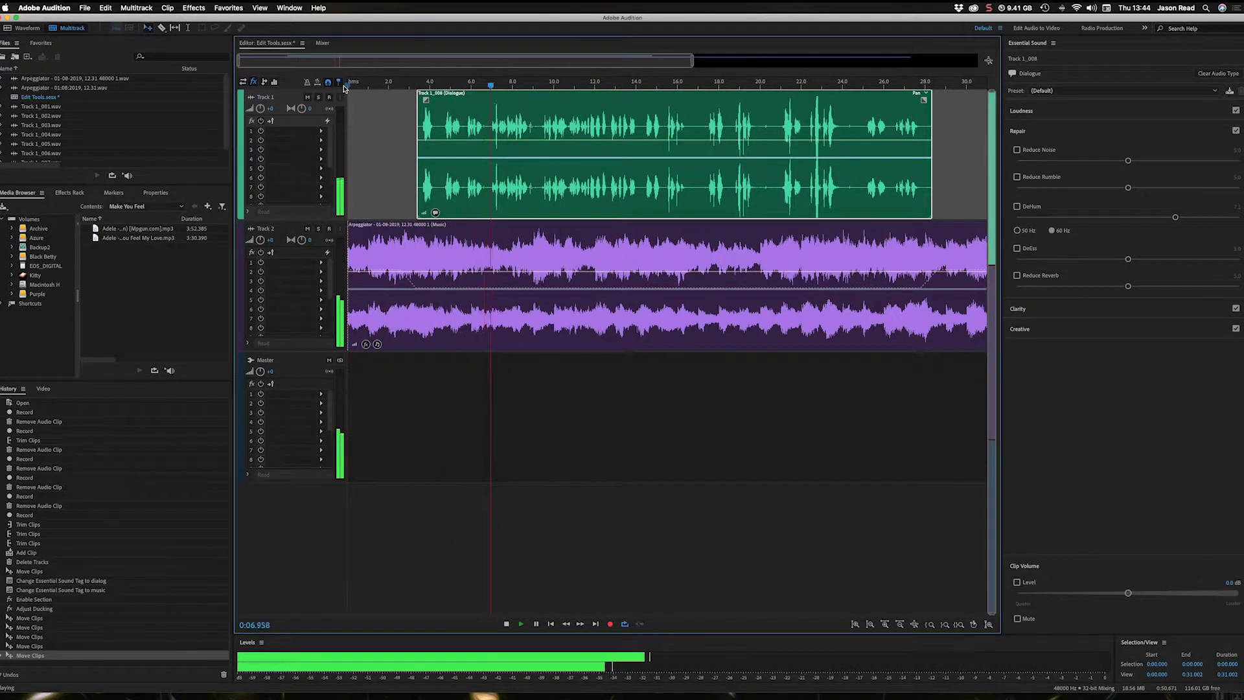
key(space)
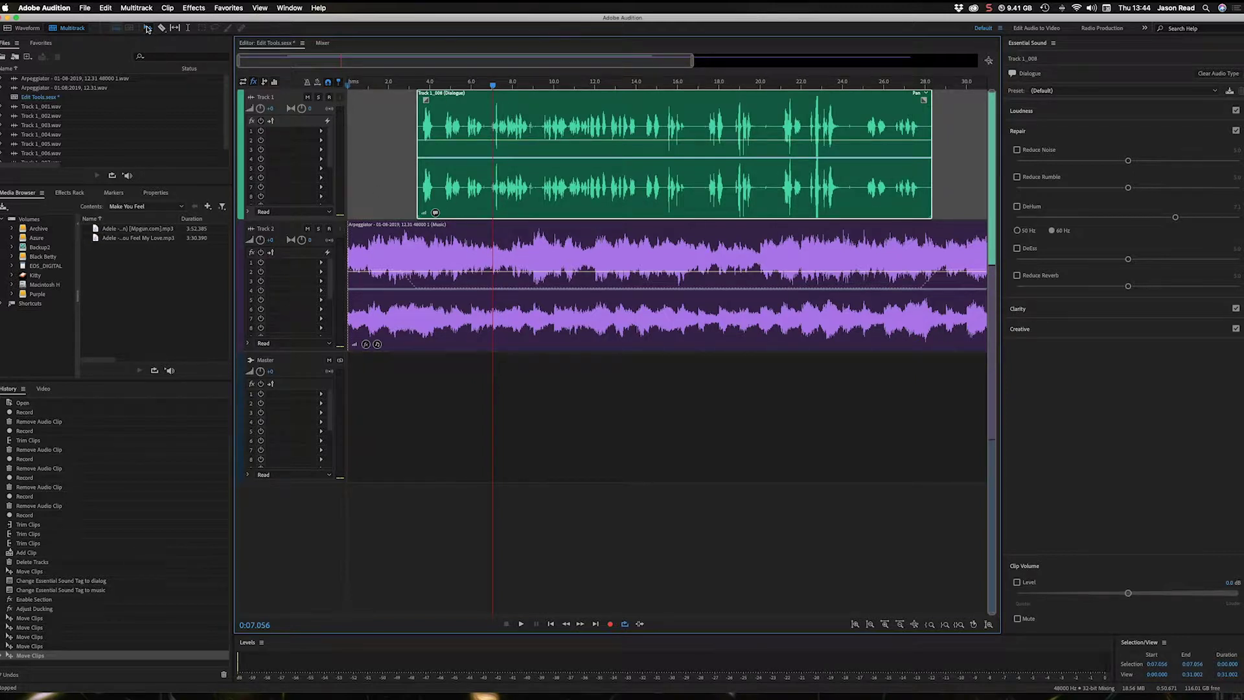
Step: Trim the dialogue clip's start and end slightly and scrub back to about 4.4 s
drag(416, 212, 421, 212)
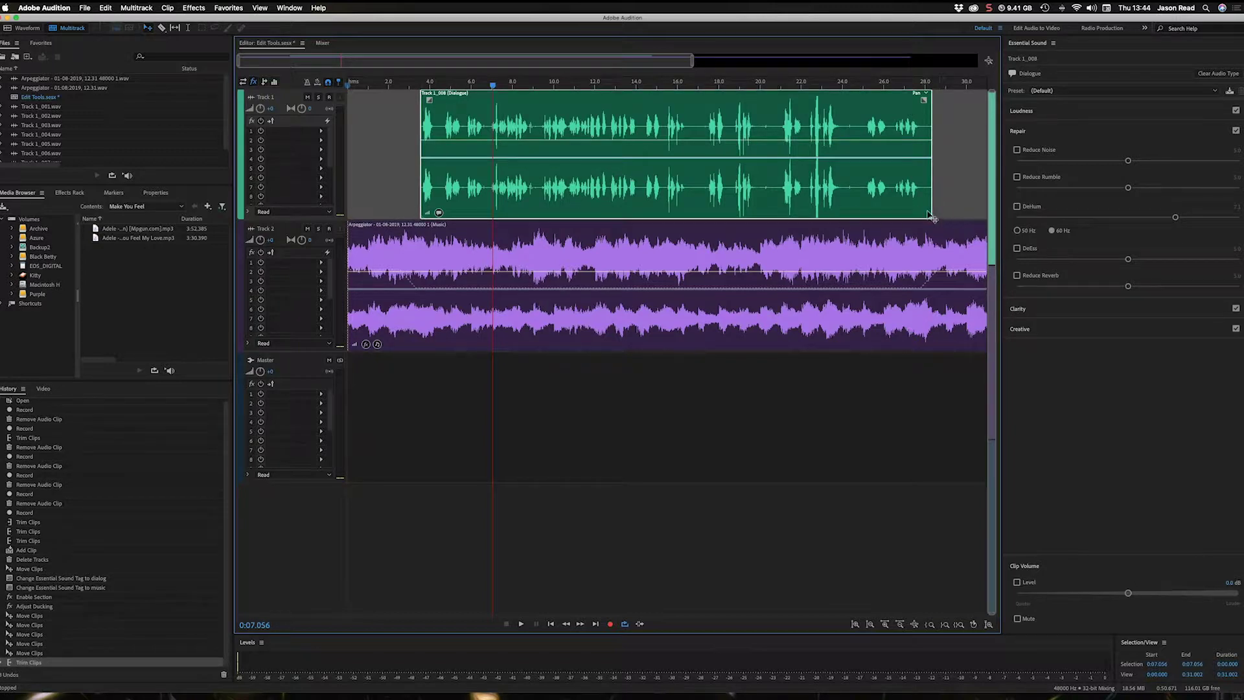
drag(931, 211, 921, 215)
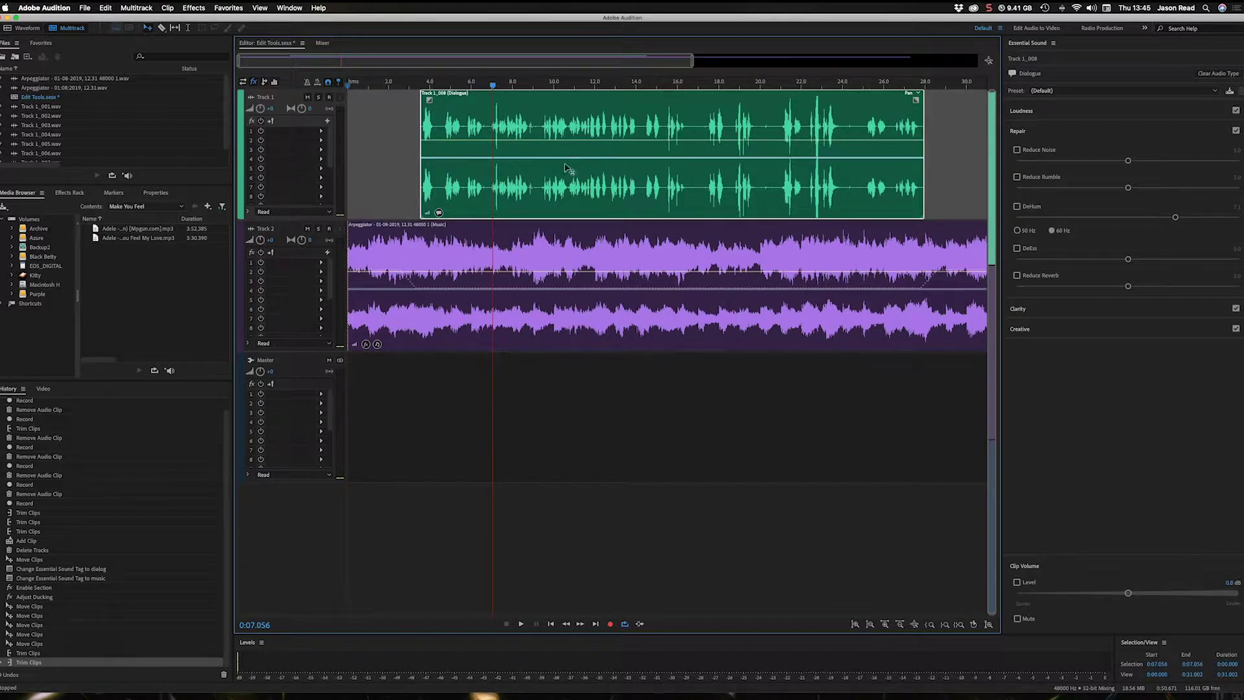
drag(493, 85, 463, 86)
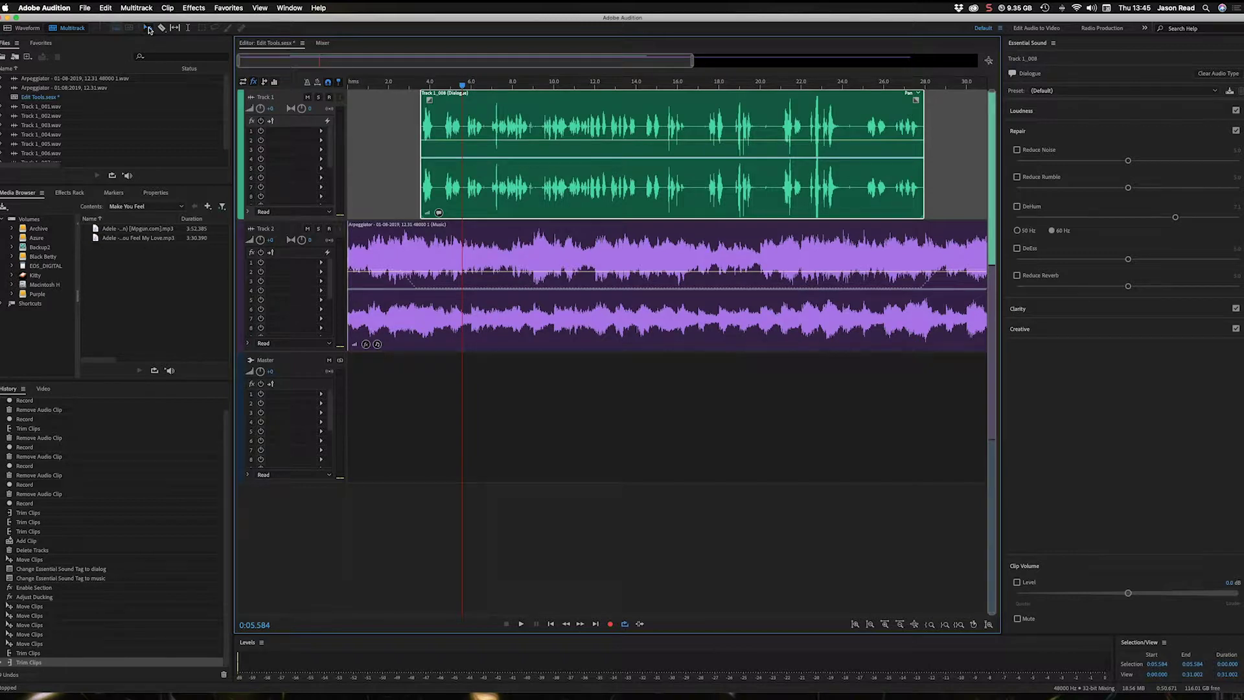
Step: Drag in fade-ins at the start of the Arpeggiator music clip and the Track 1_008 dialogue clip
mouse_move(429, 100)
mouse_down()
mouse_move(457, 101)
mouse_move(429, 100)
mouse_up()
drag(918, 100, 918, 101)
mouse_move(430, 102)
mouse_down()
mouse_move(448, 109)
mouse_move(418, 101)
mouse_up()
click(418, 237)
drag(356, 231, 346, 214)
click(445, 100)
mouse_move(431, 99)
mouse_down()
mouse_move(457, 101)
mouse_move(421, 94)
mouse_up()
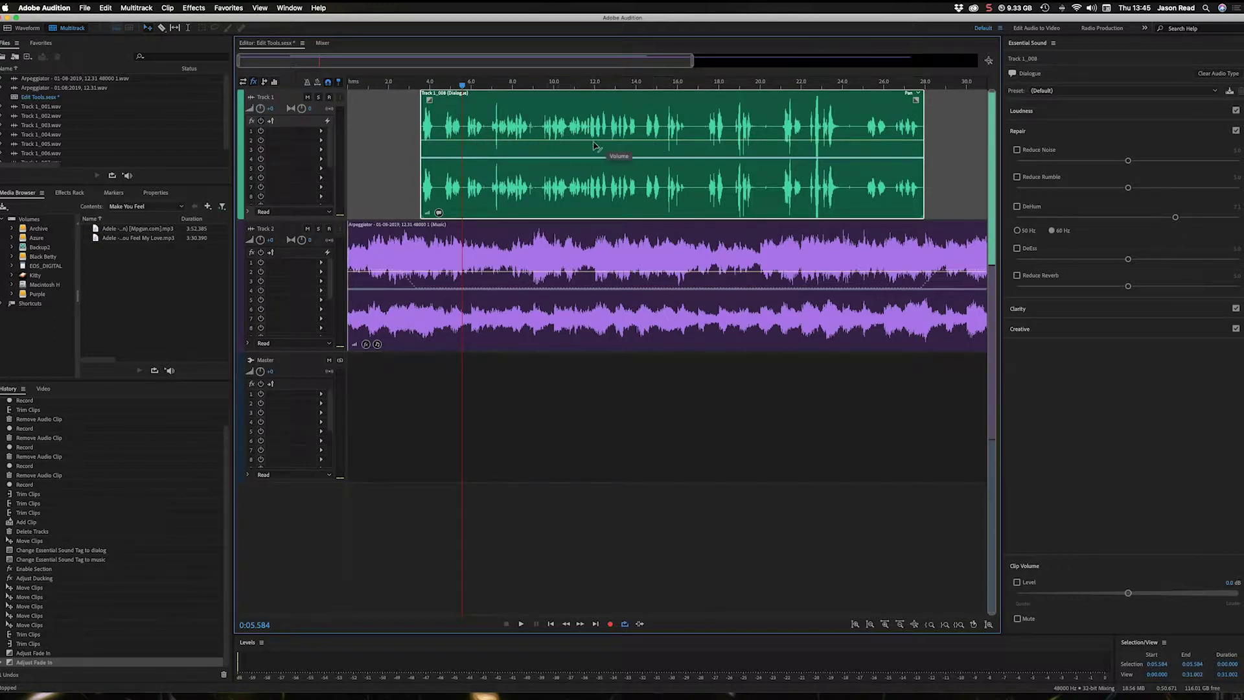
click(563, 140)
drag(593, 140, 593, 178)
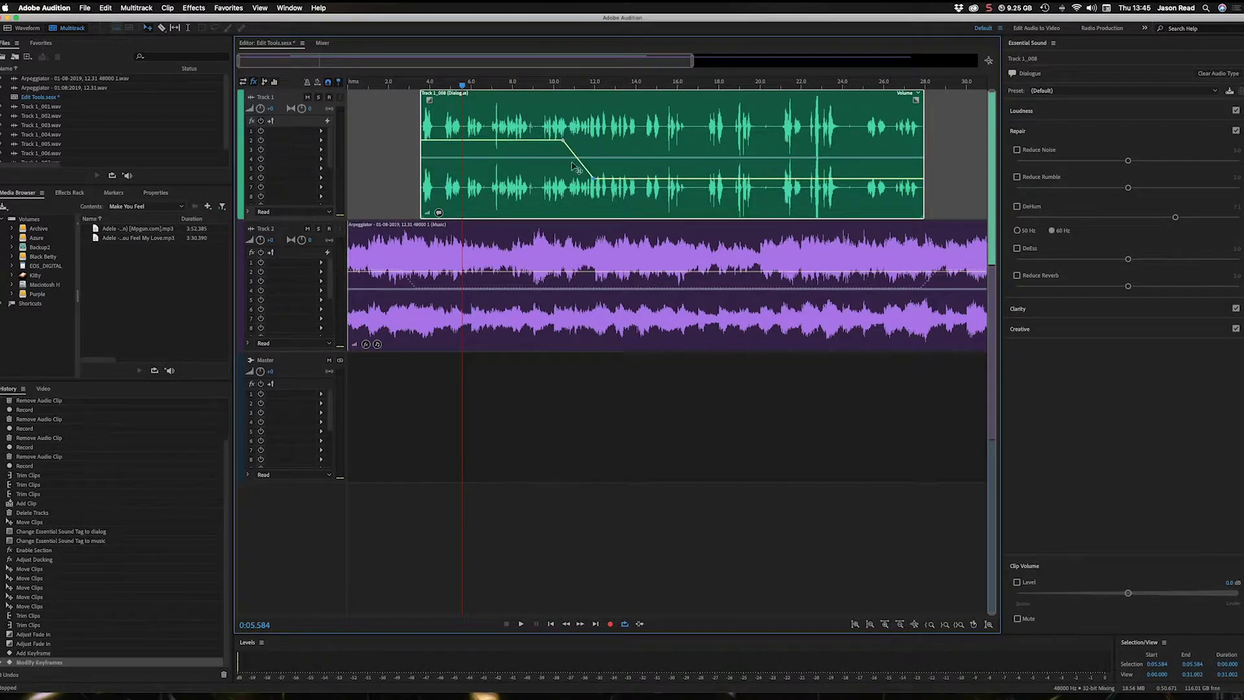
click(649, 178)
drag(674, 180, 684, 140)
click(567, 85)
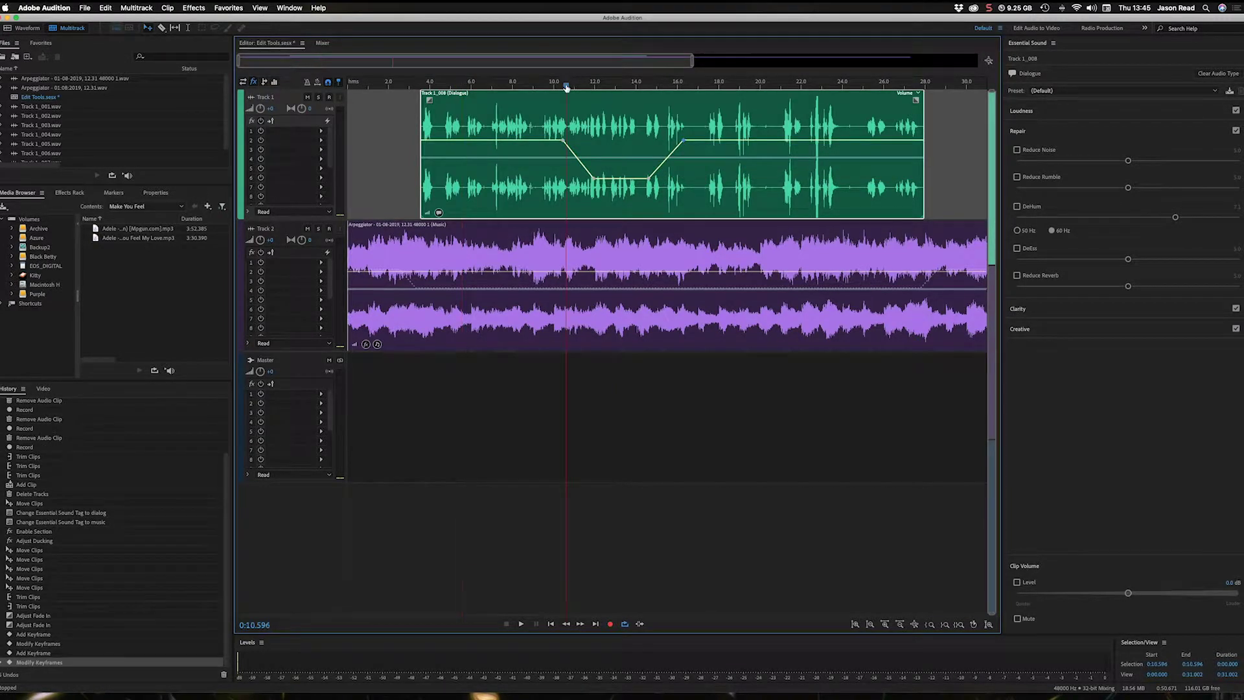
key(space)
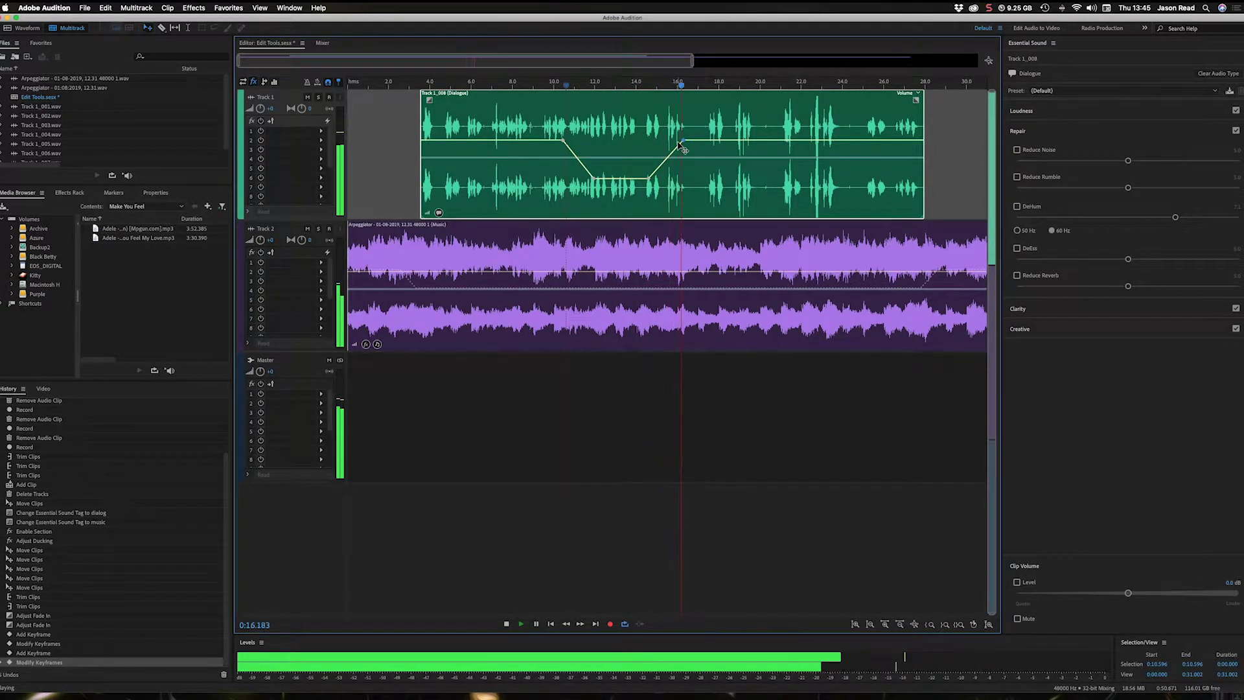
key(space)
key(super+z)
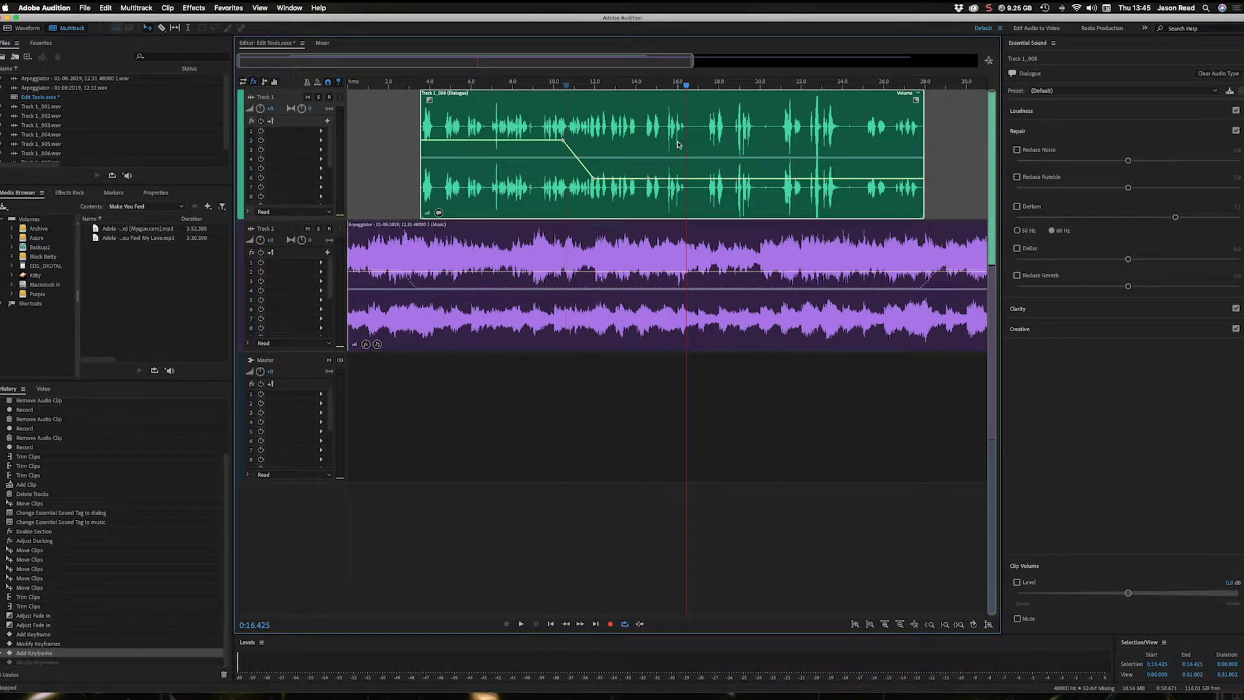
key(super+z)
key(super+z)
key(super+z)
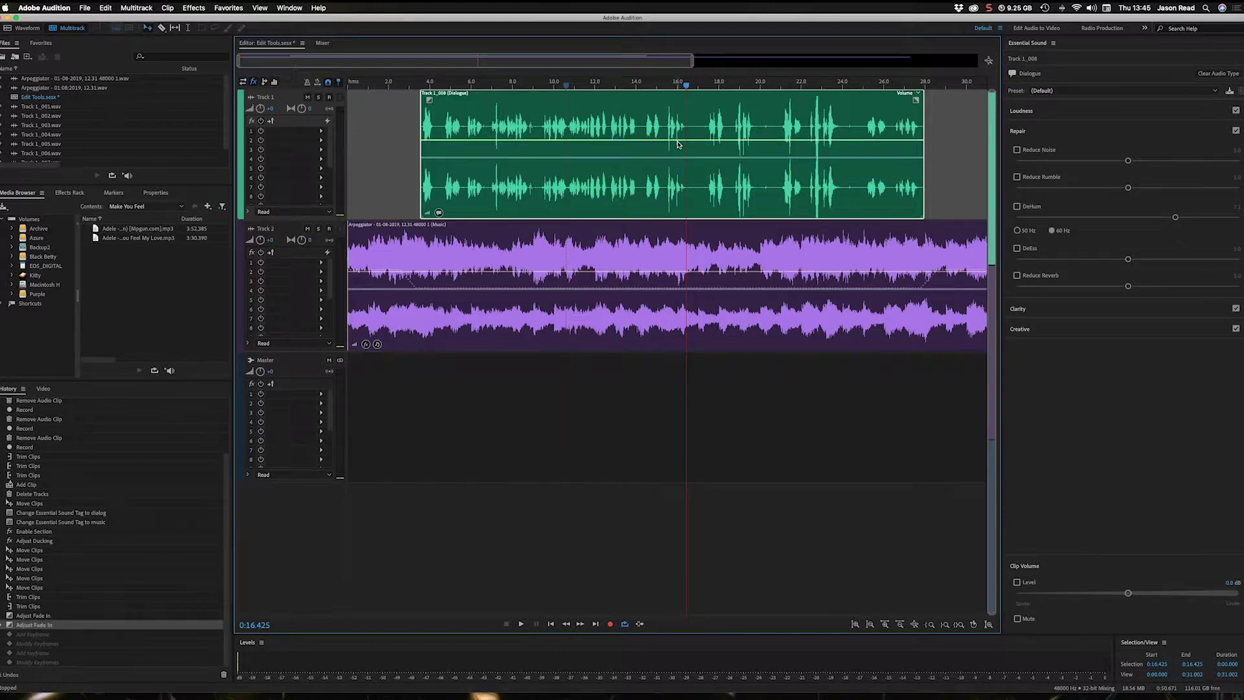
click(472, 85)
Step: Play the dialogue from about 3.6 s, then scrub the playhead back to 0:05.680
key(space)
key(space)
click(146, 29)
click(422, 85)
key(space)
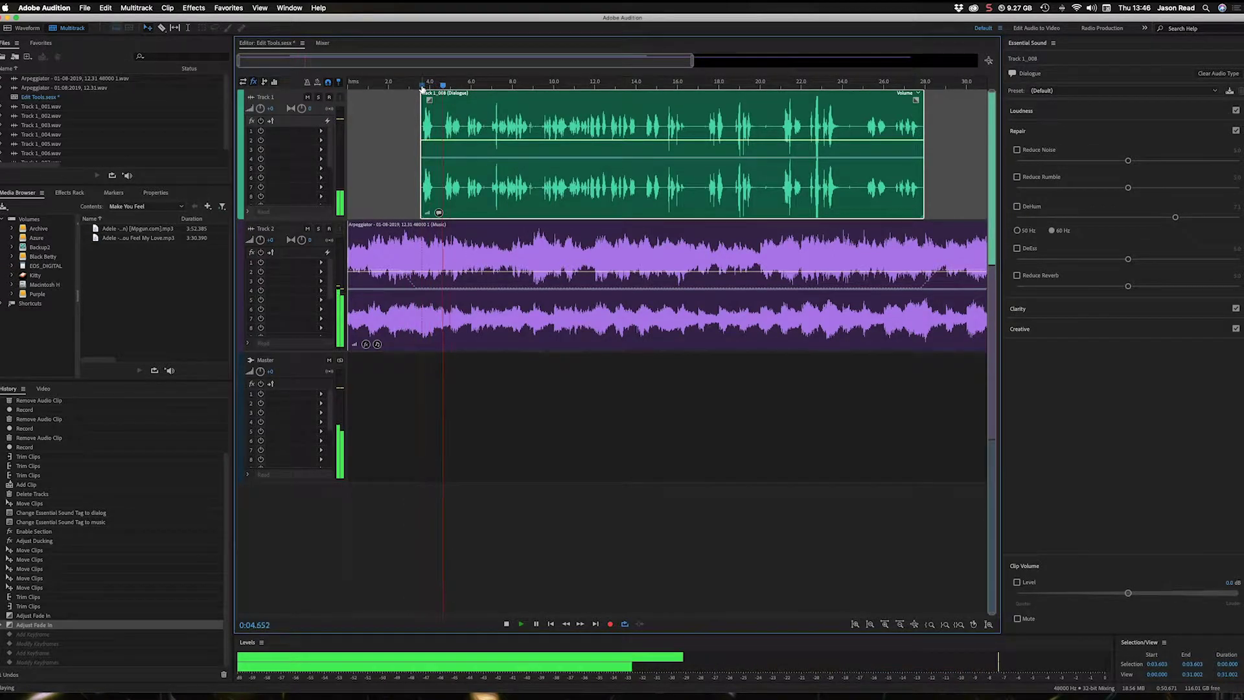
key(space)
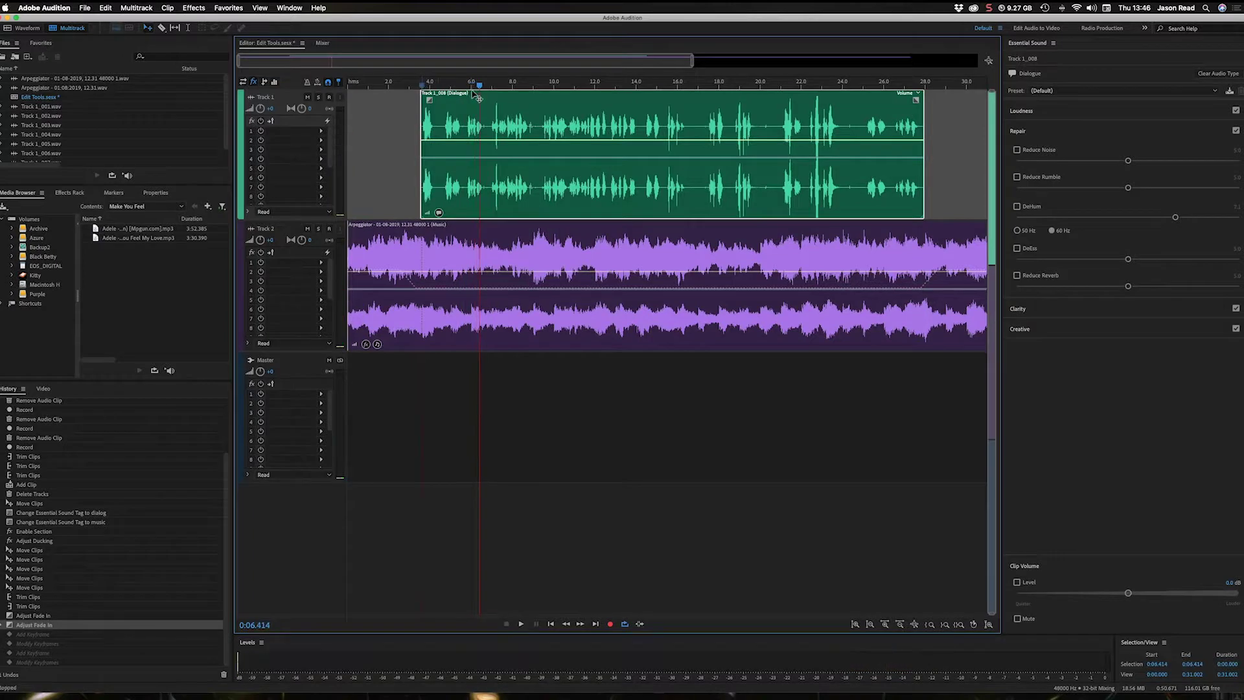
drag(480, 85, 464, 86)
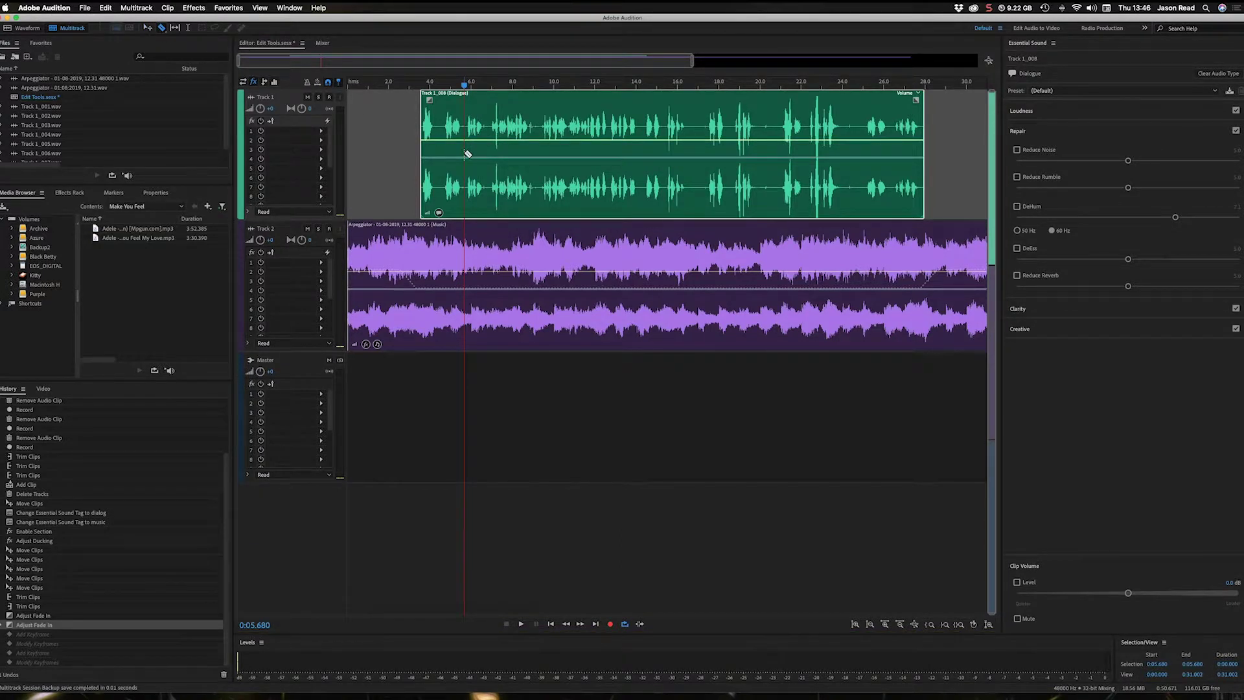
Step: Razor-cut the dialogue at about 5.7 s and slide the later piece right to open a gap
click(465, 153)
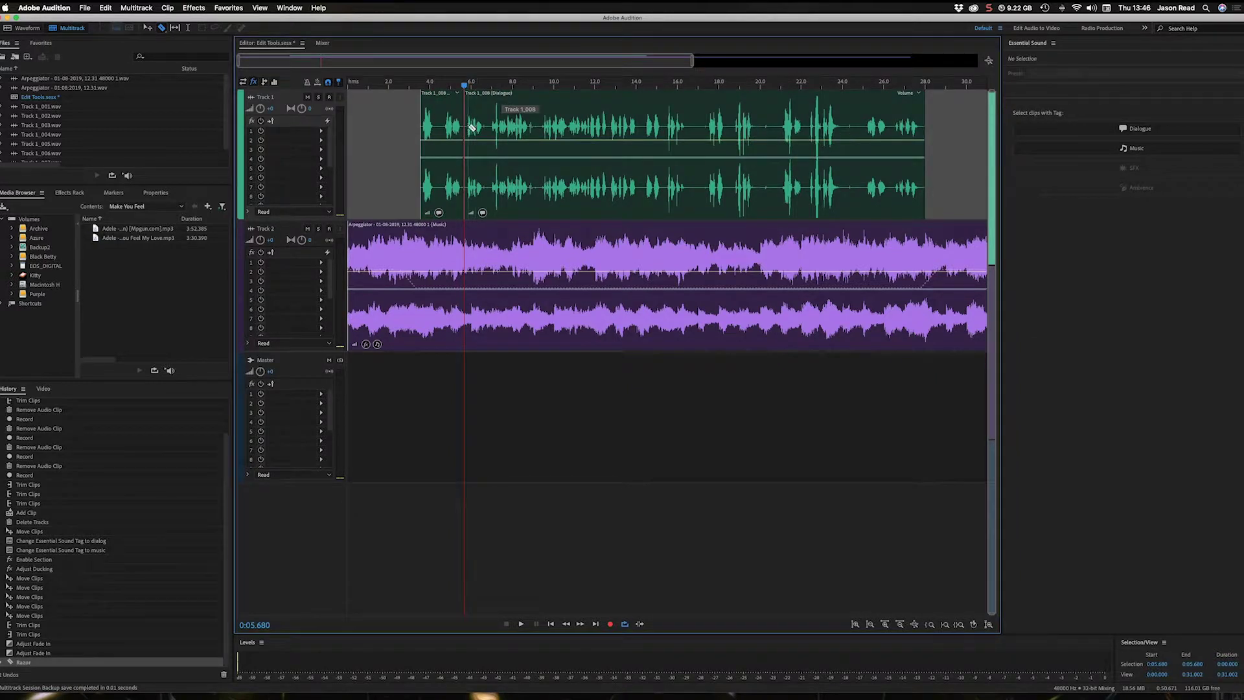
drag(487, 98, 496, 98)
click(442, 90)
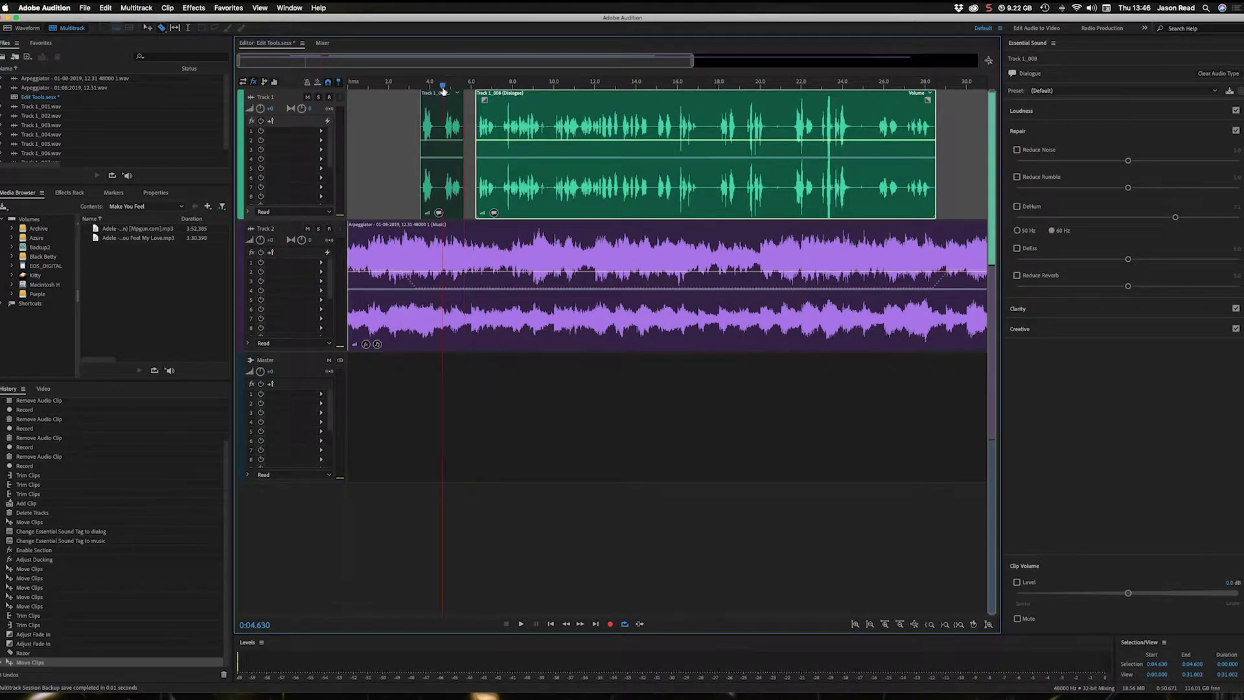
key(space)
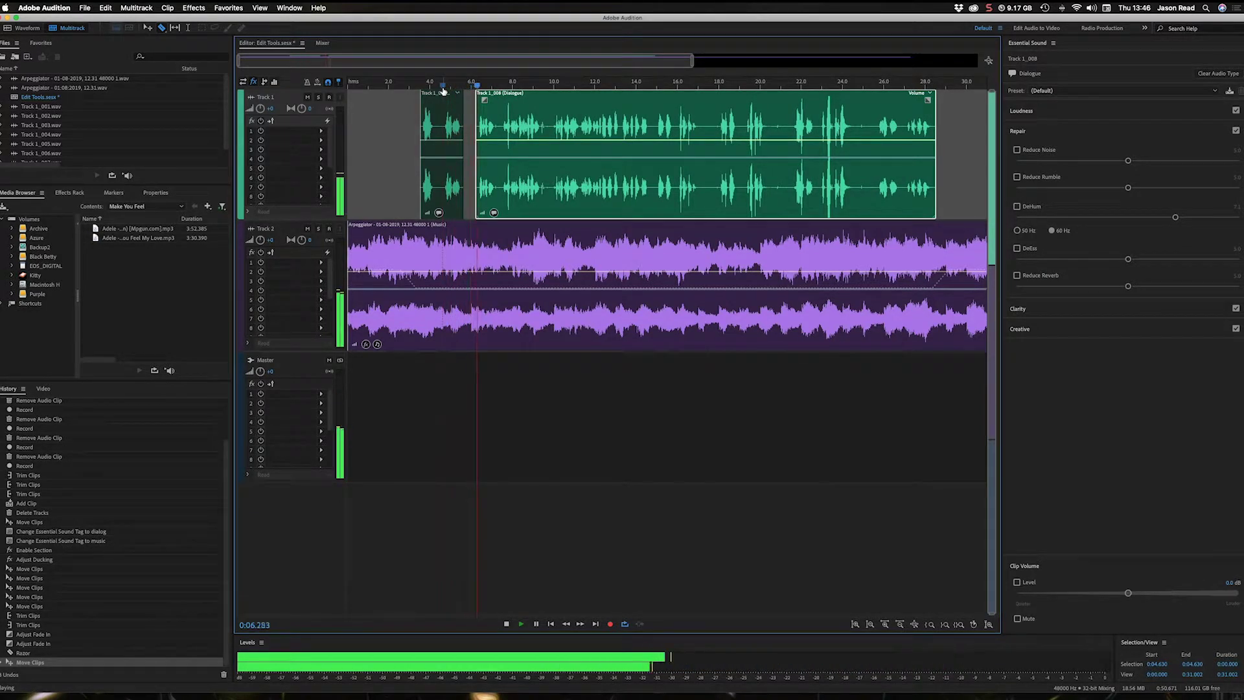
key(space)
drag(534, 97, 529, 98)
click(441, 92)
key(space)
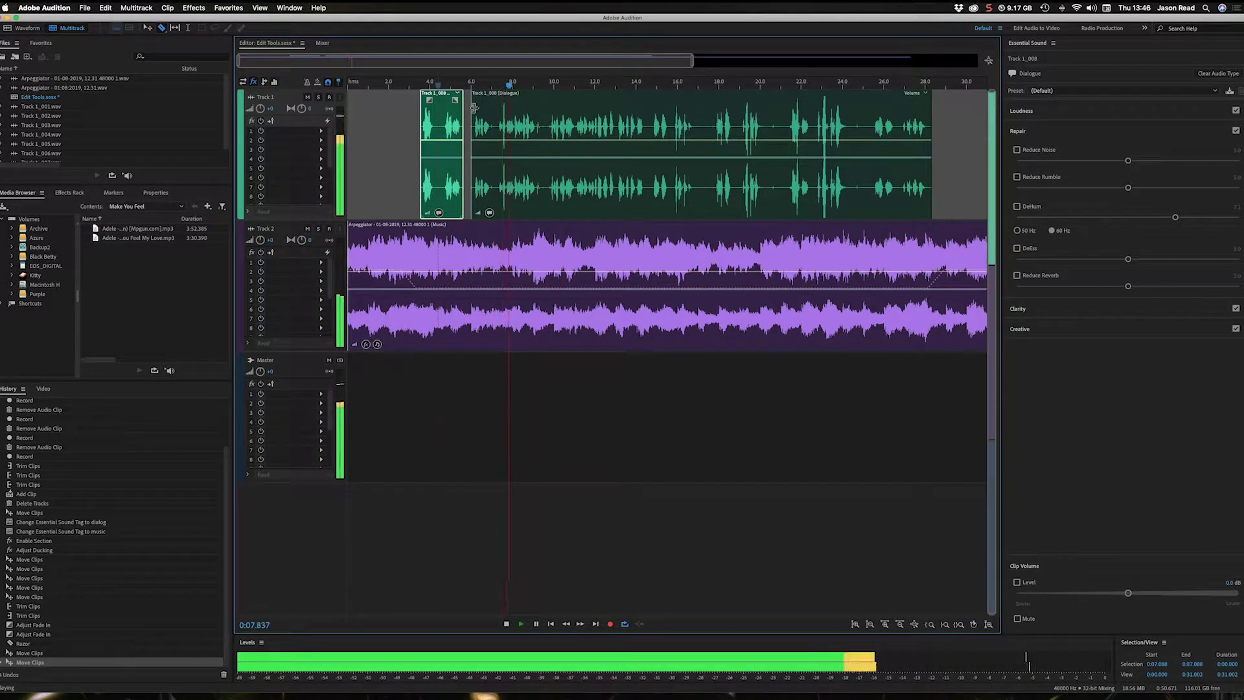
key(space)
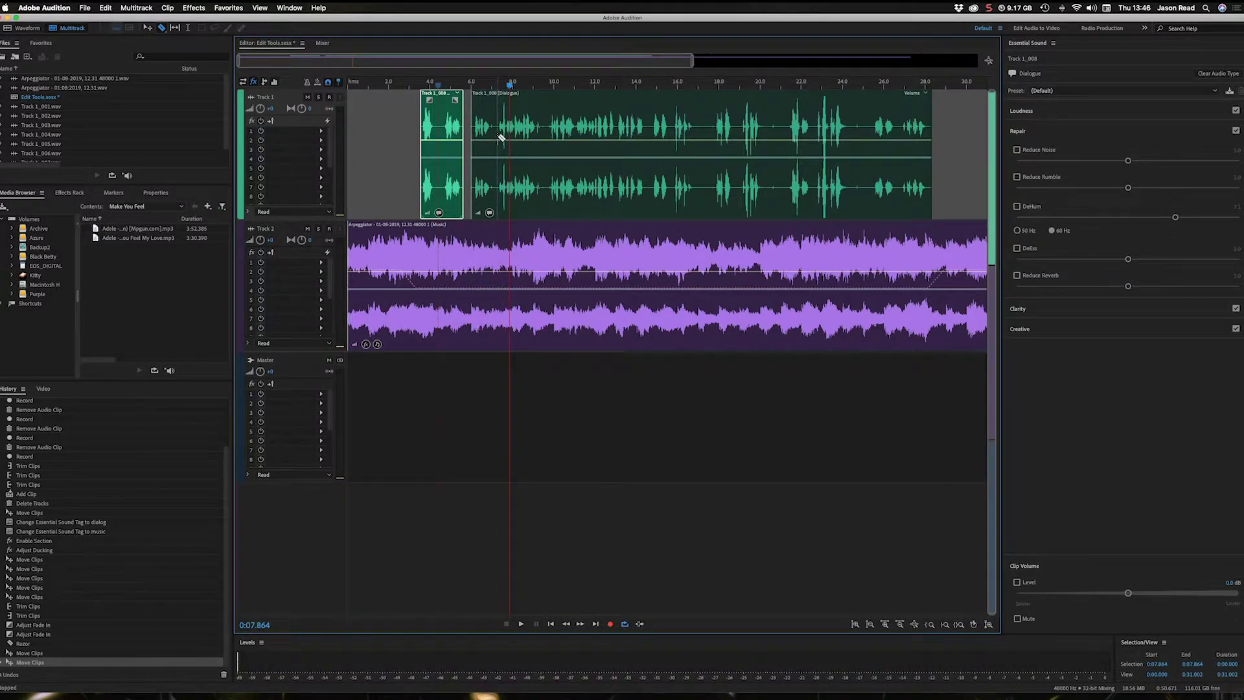
Step: Cut again at about 7.1 s, open a second gap, and zoom to about 0–16 s
click(498, 137)
drag(538, 97, 549, 97)
click(473, 84)
key(space)
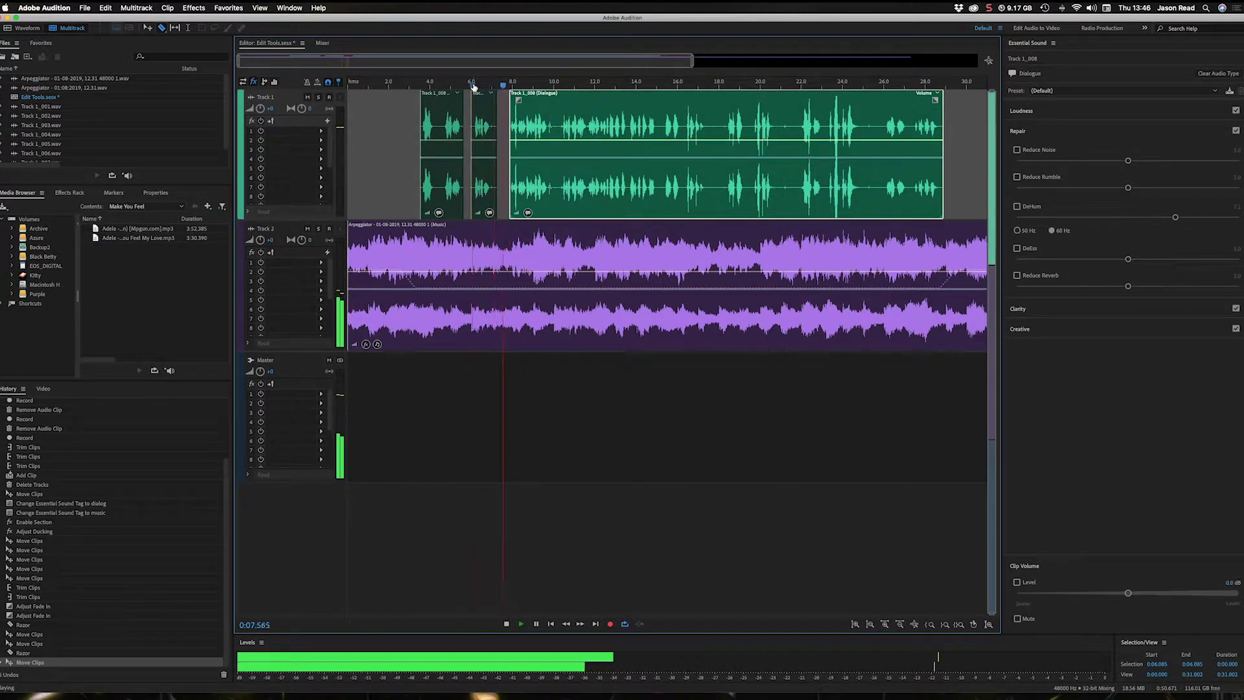
key(space)
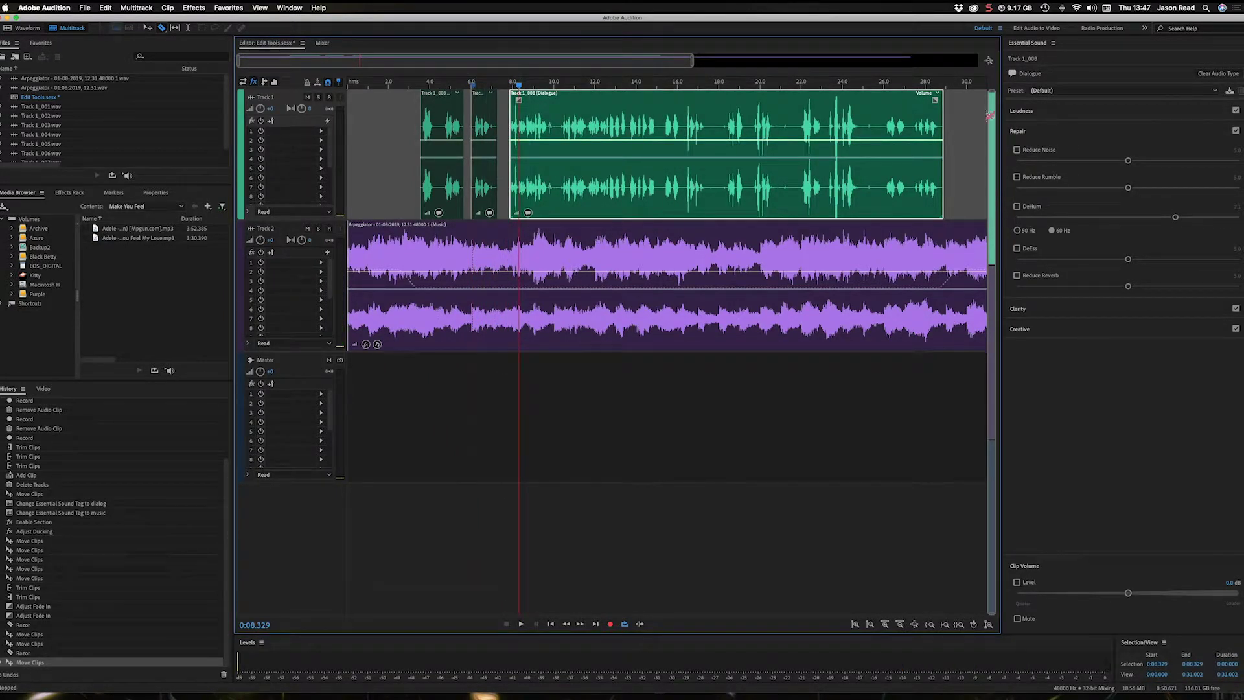
drag(692, 62, 439, 62)
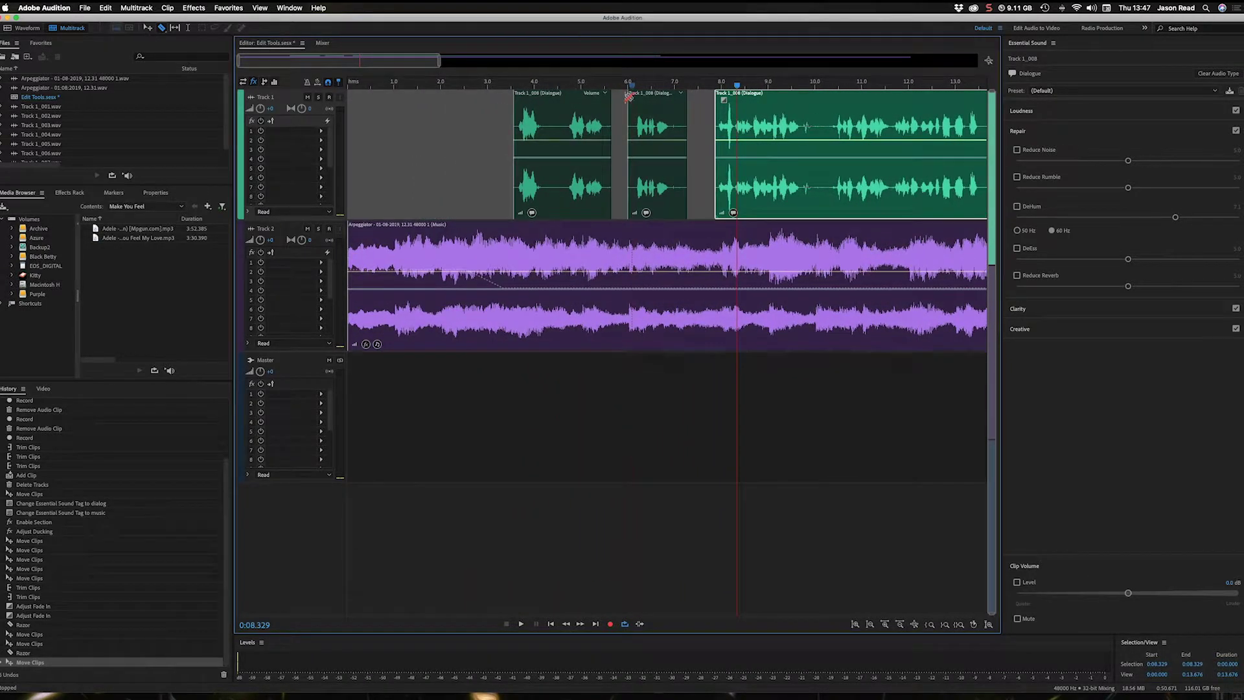
Step: Trim the end of the middle dialogue piece to widen the gap before the final clip
click(630, 87)
key(space)
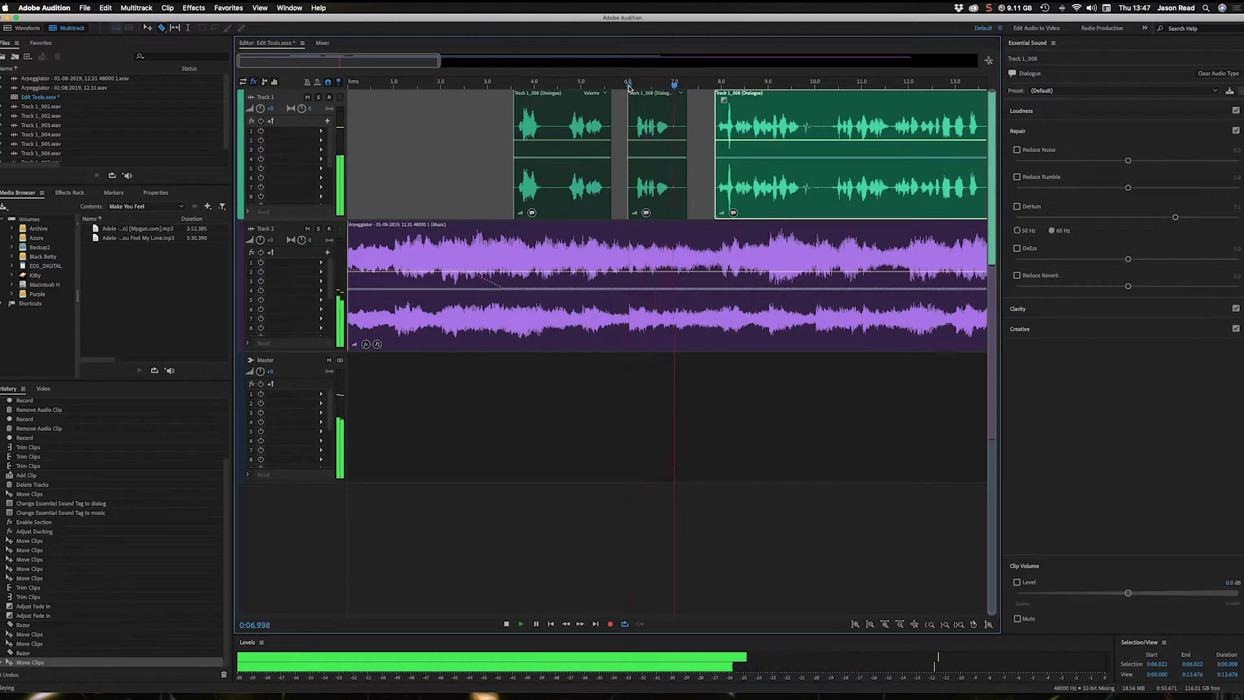
key(space)
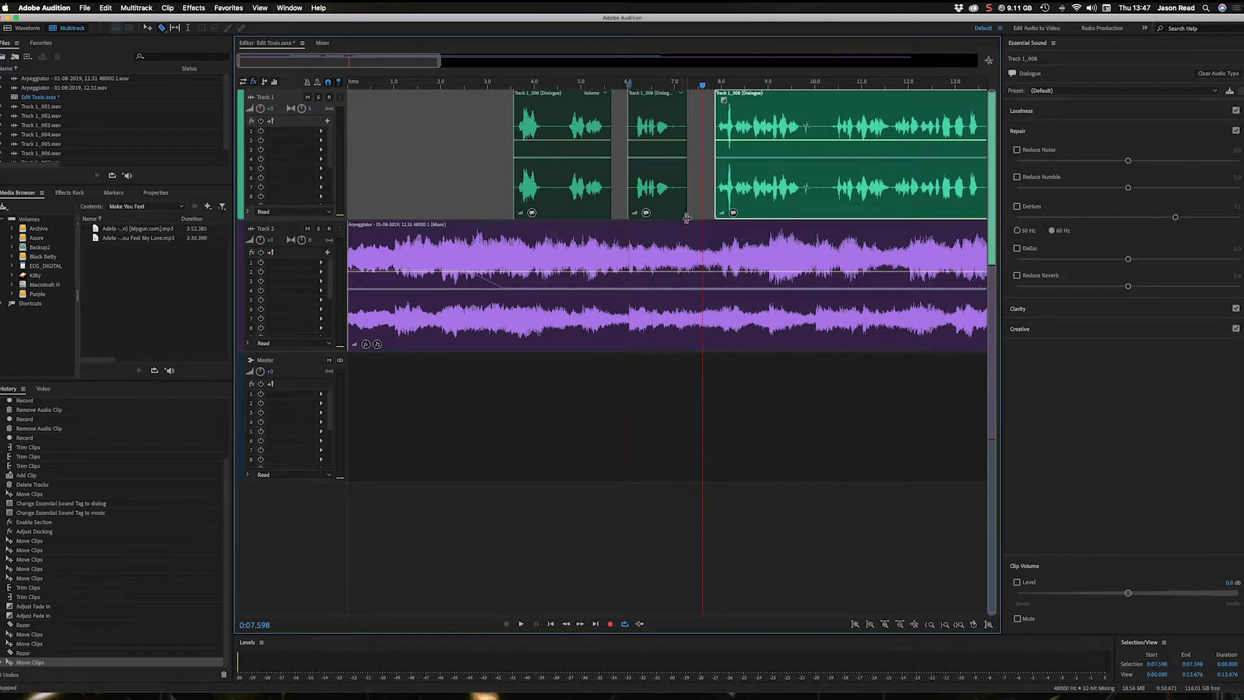
drag(685, 217, 674, 217)
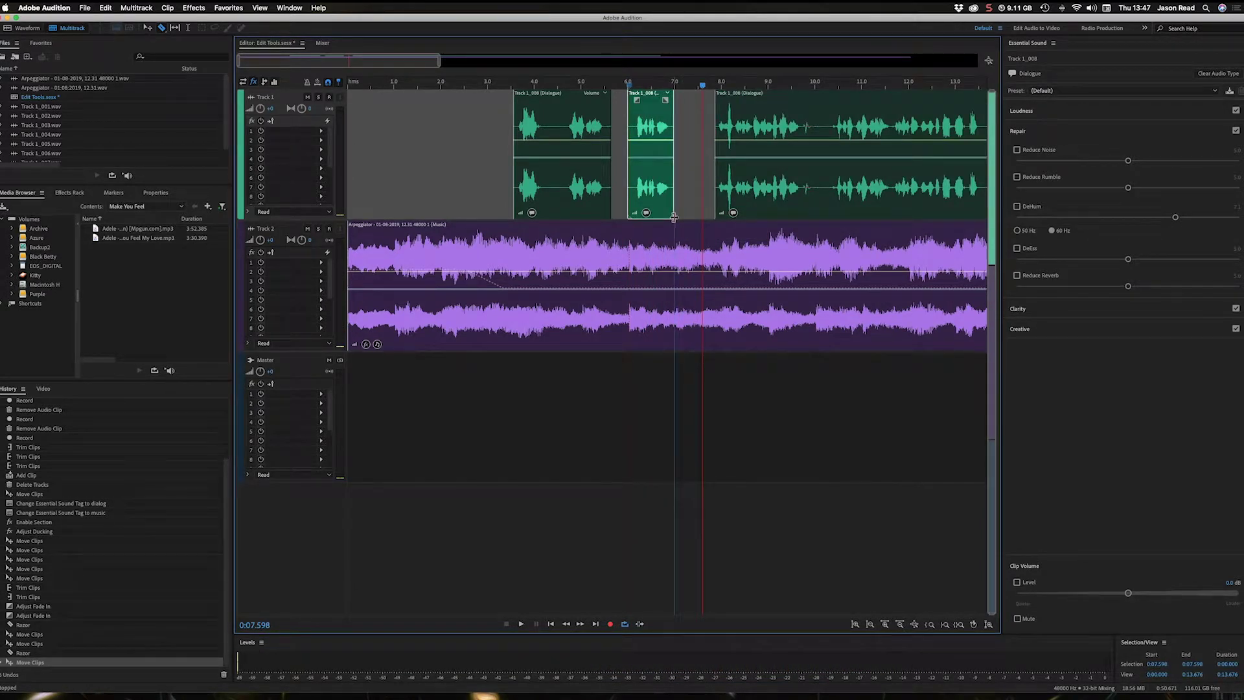
Step: Play back the trimmed section from about 6 s, stopping near 0:15.917
click(630, 84)
key(space)
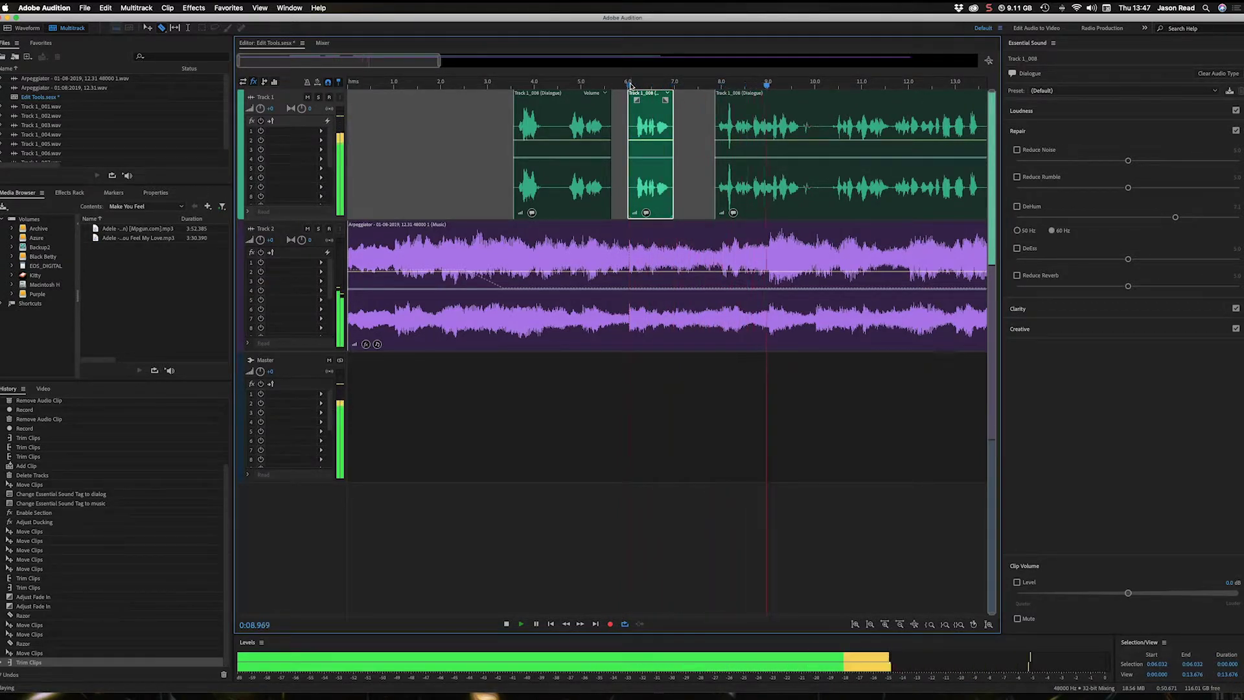
scroll(800, 140, right, 2)
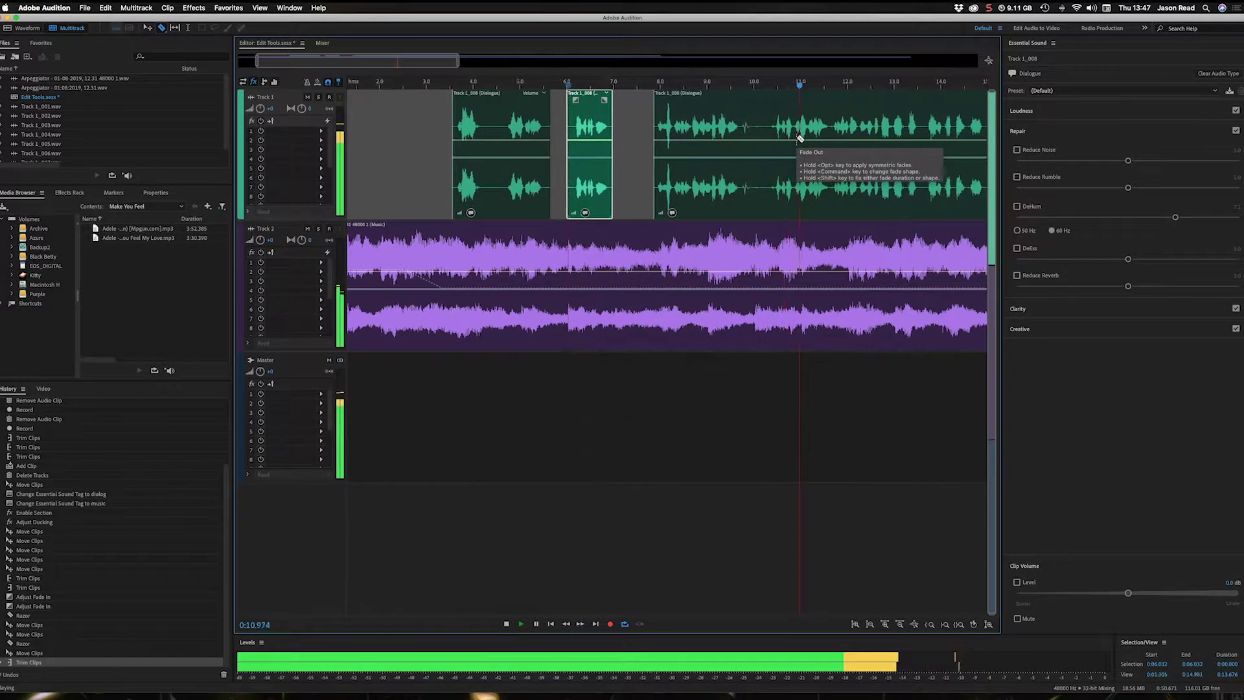
scroll(801, 139, right, 6)
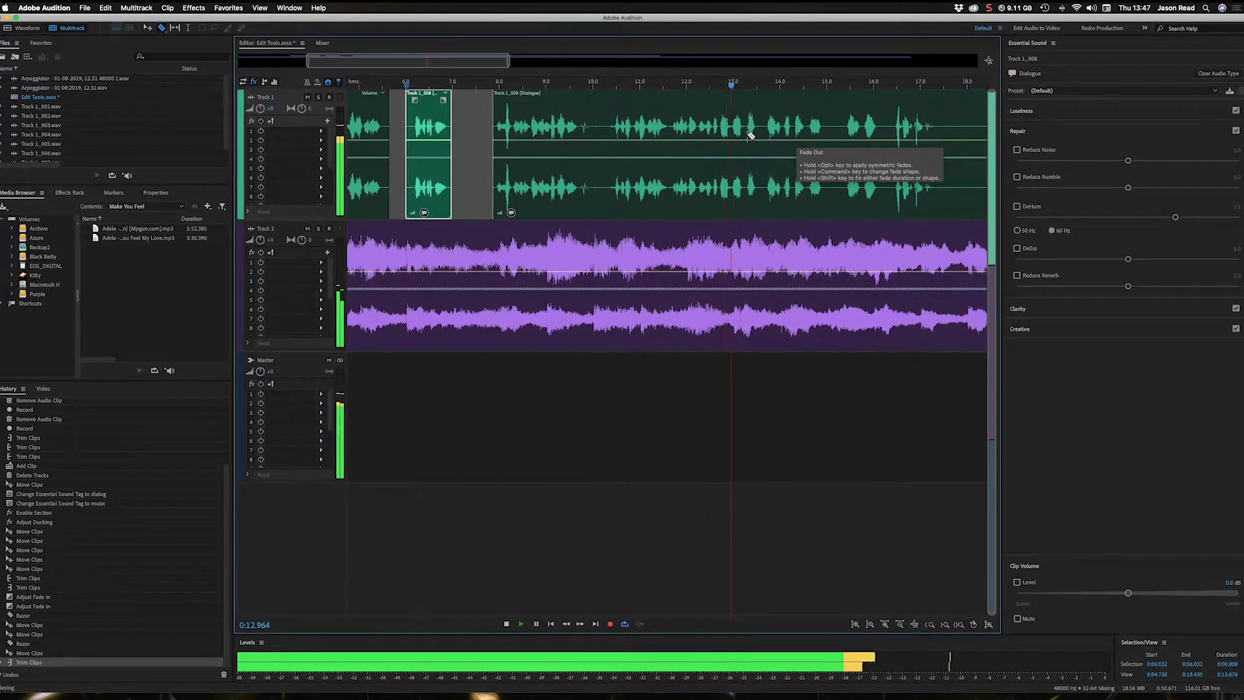
scroll(750, 135, right, 3)
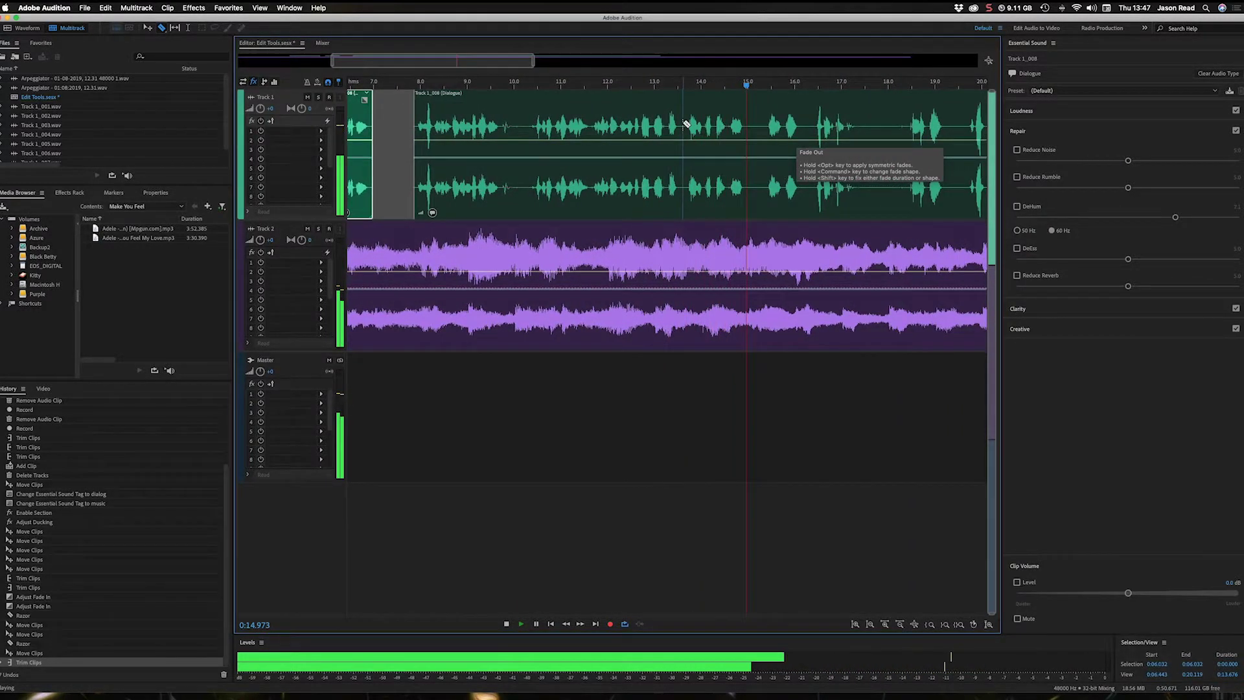
key(space)
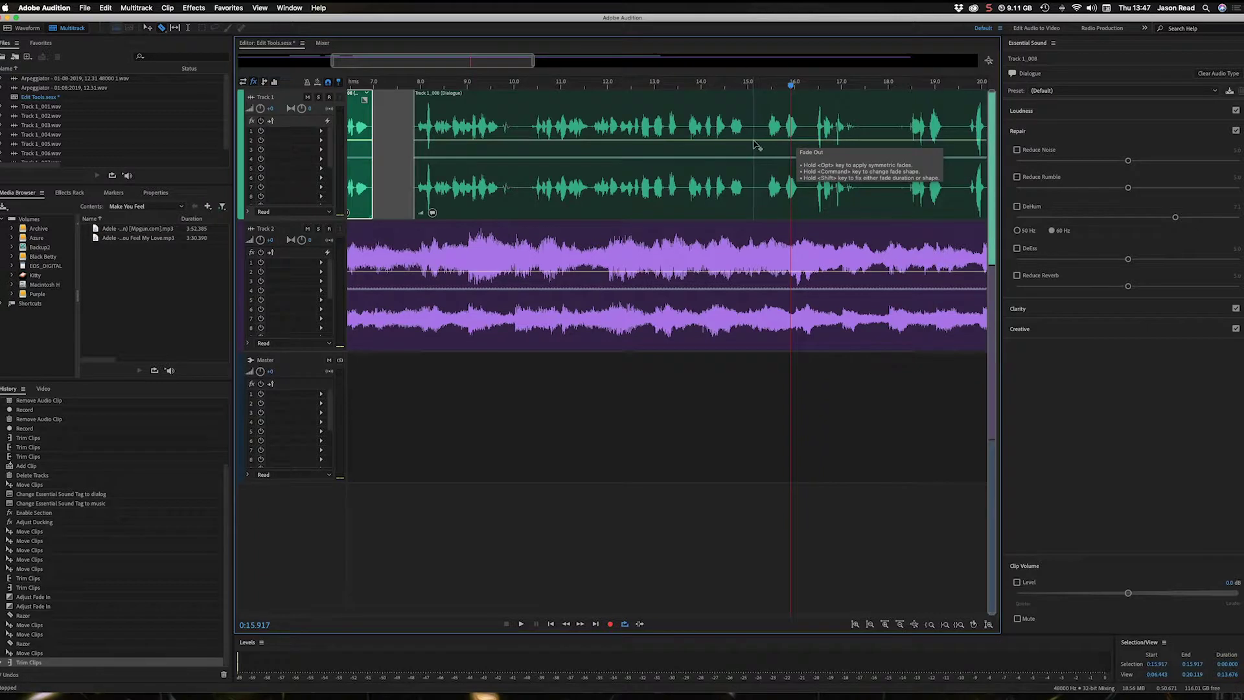
Step: Split the dialogue near 15.2 s, slide the later piece right, and review from 14.35 s
click(757, 133)
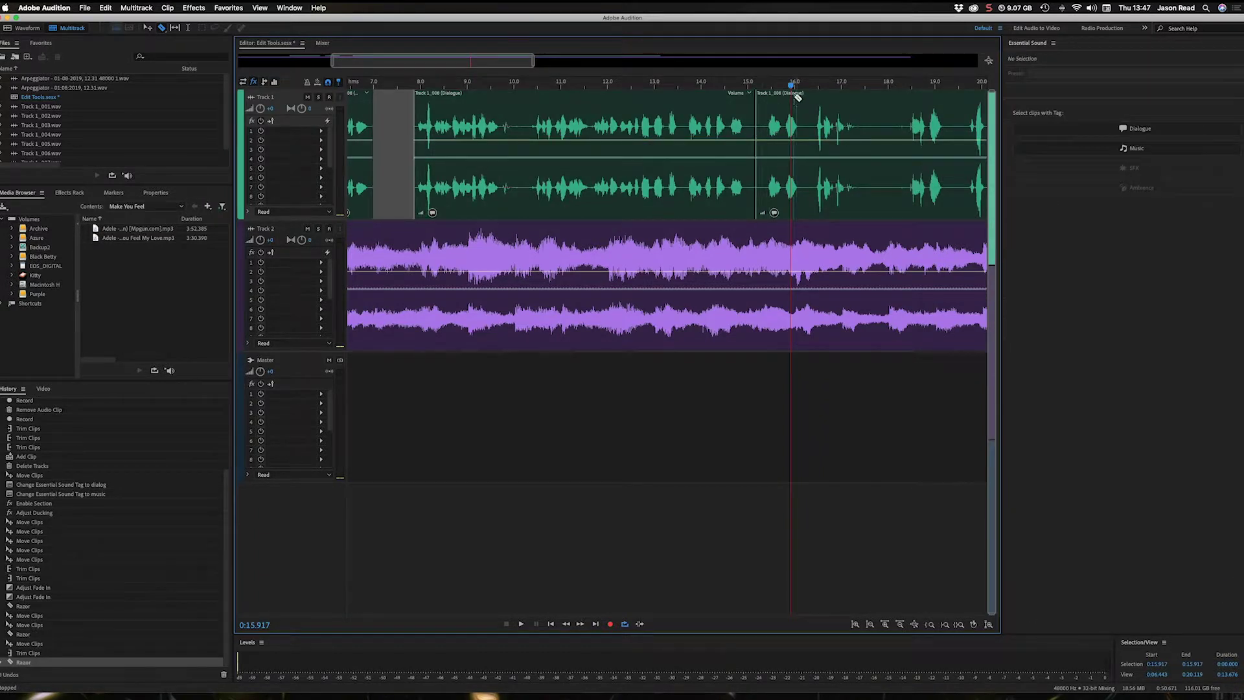
drag(793, 97, 831, 99)
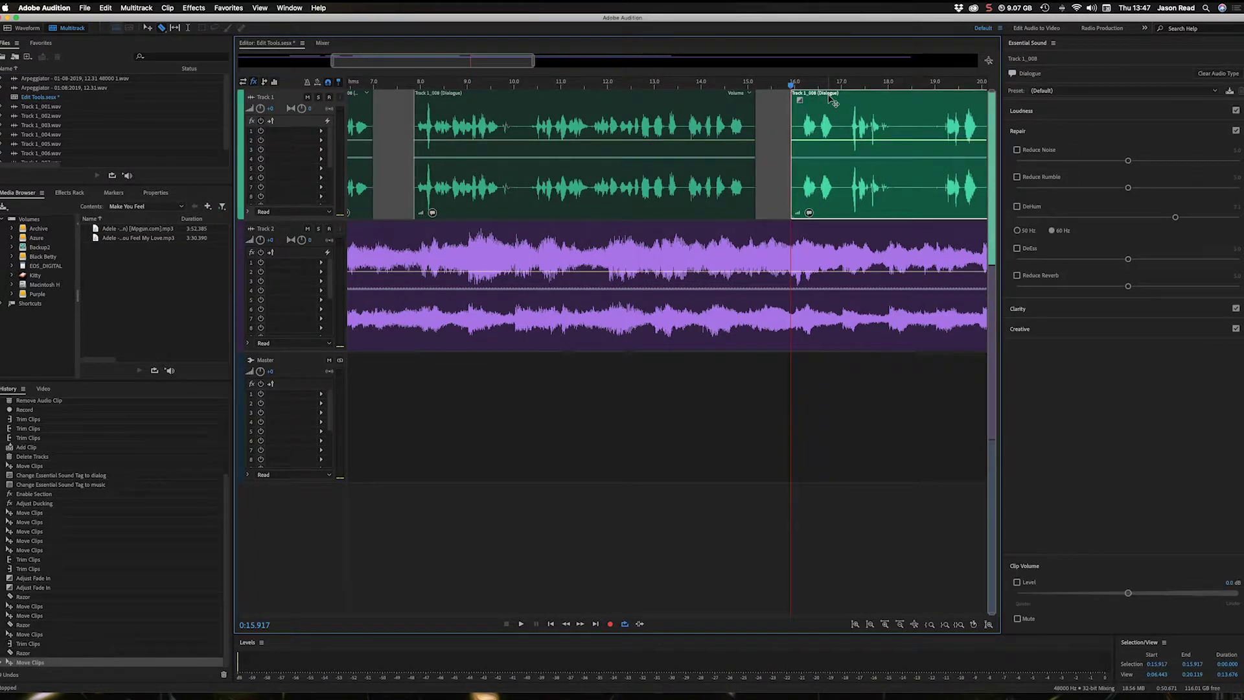
click(717, 85)
key(space)
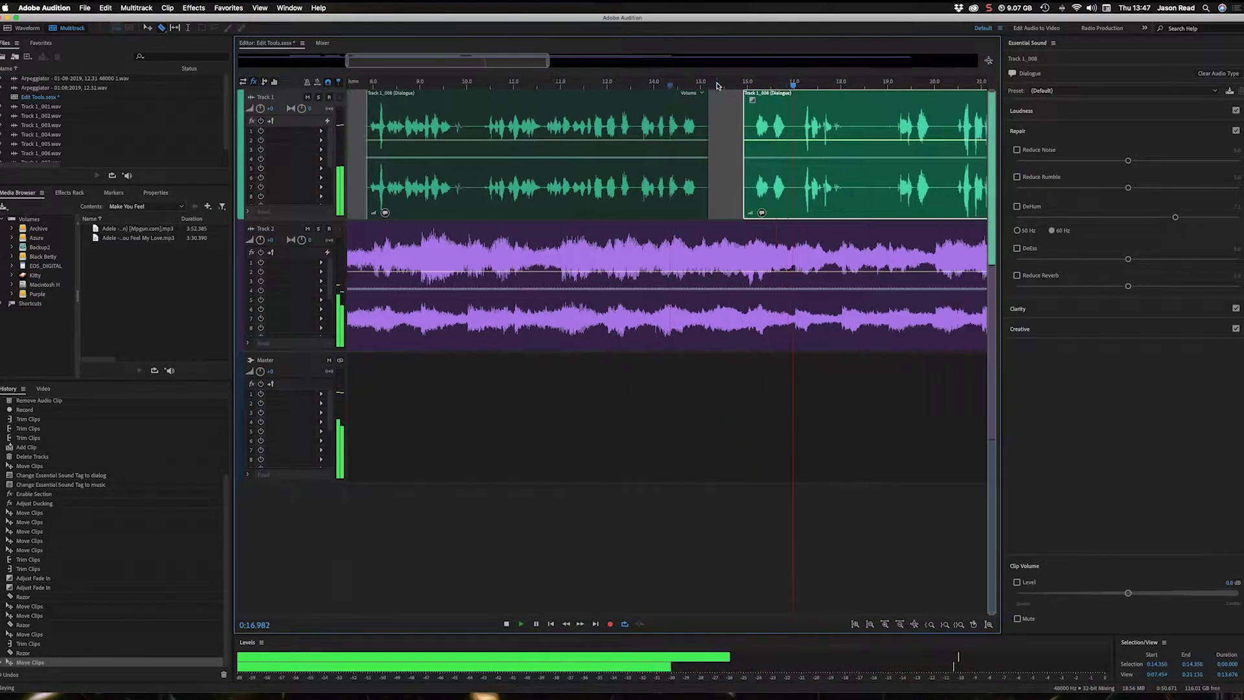
key(space)
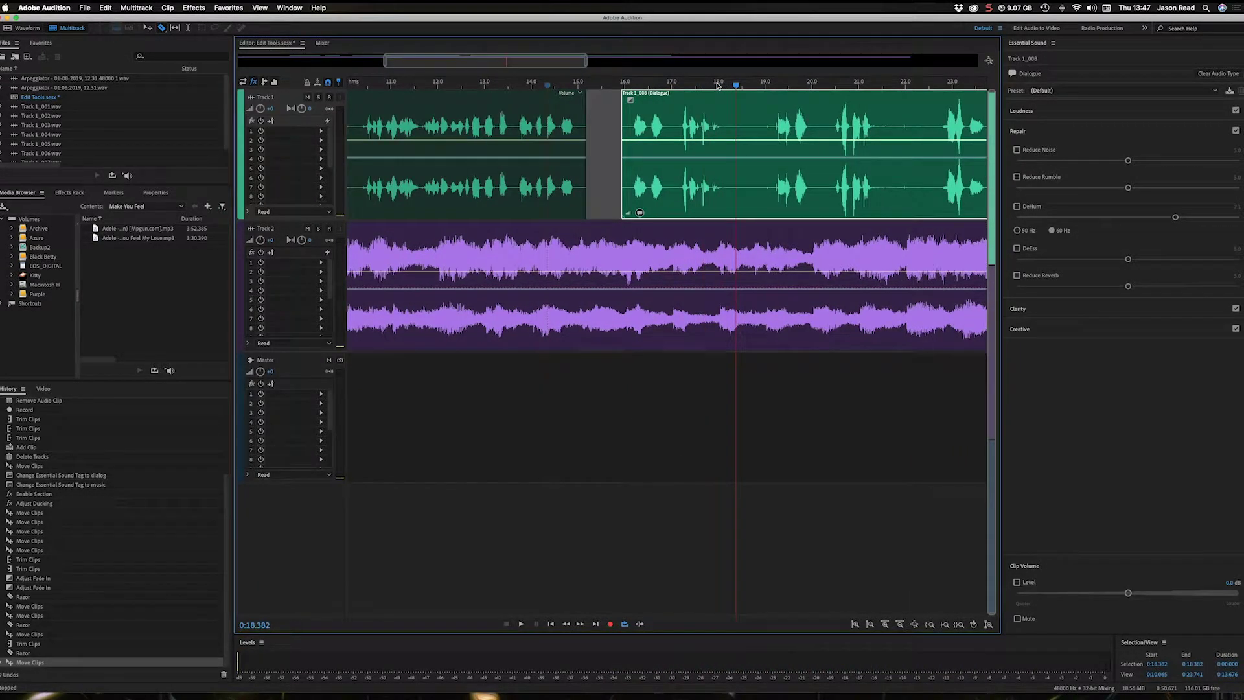
drag(590, 61, 634, 61)
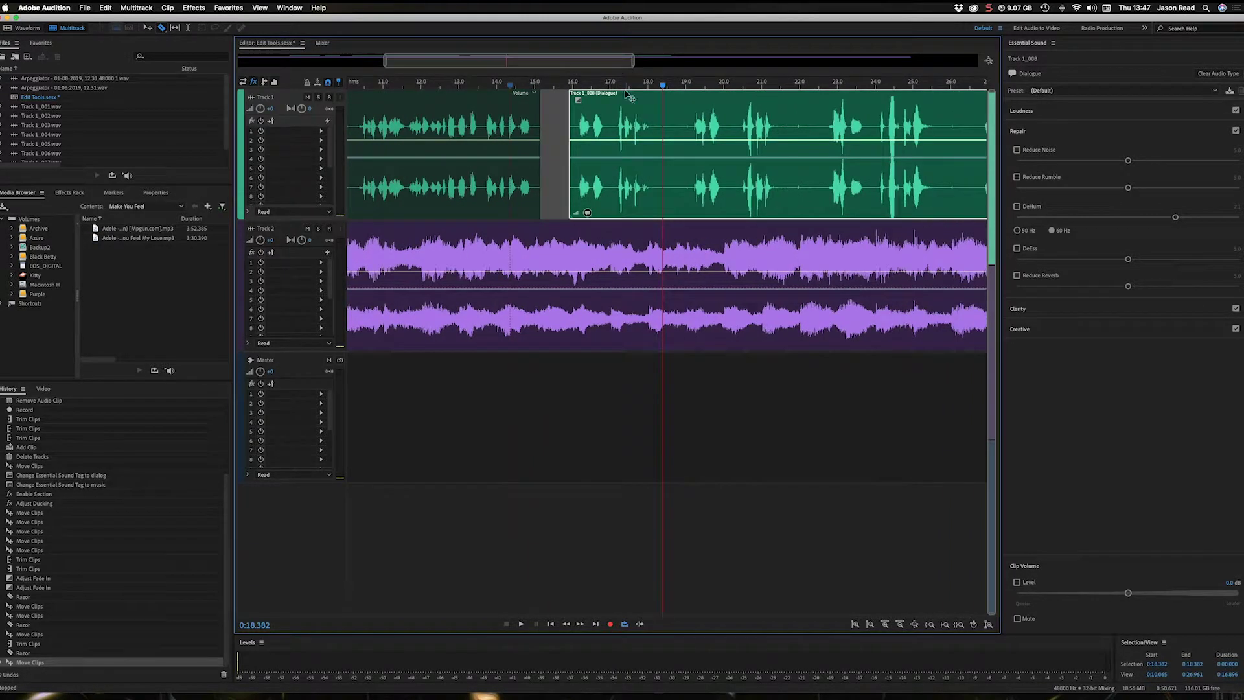
Step: Split the dialogue again at about 18.4 s and play back from 16.2 s
click(665, 149)
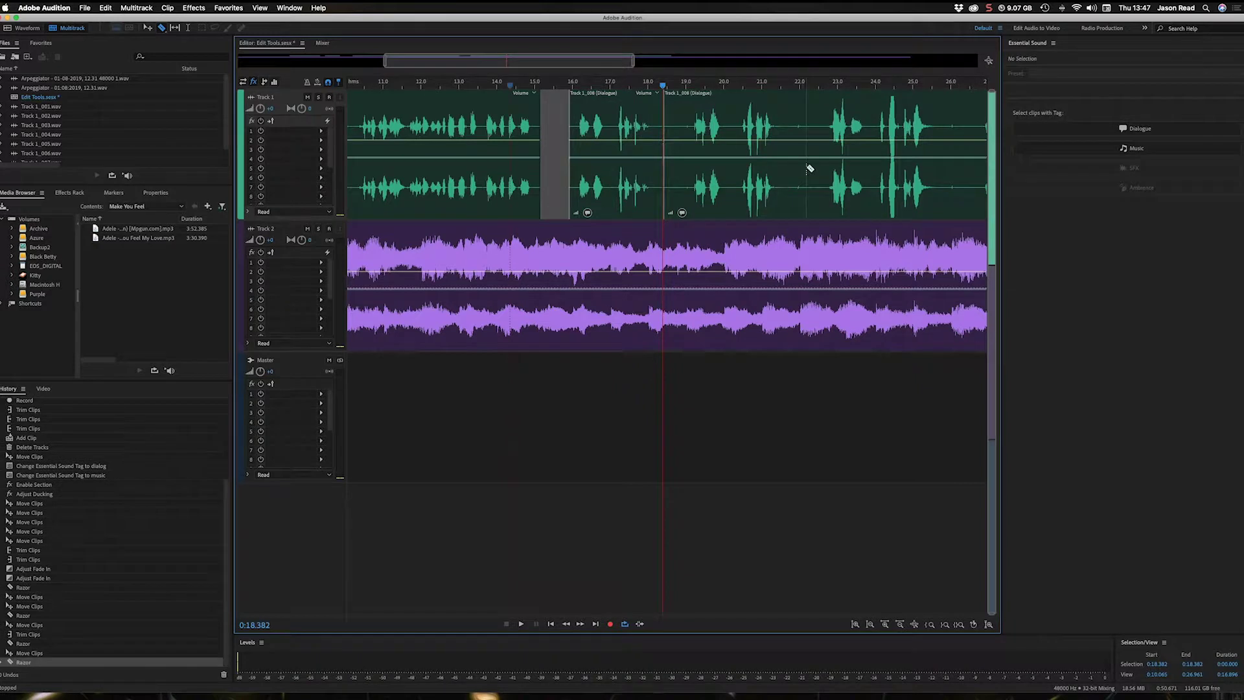
scroll(908, 162, right, 5)
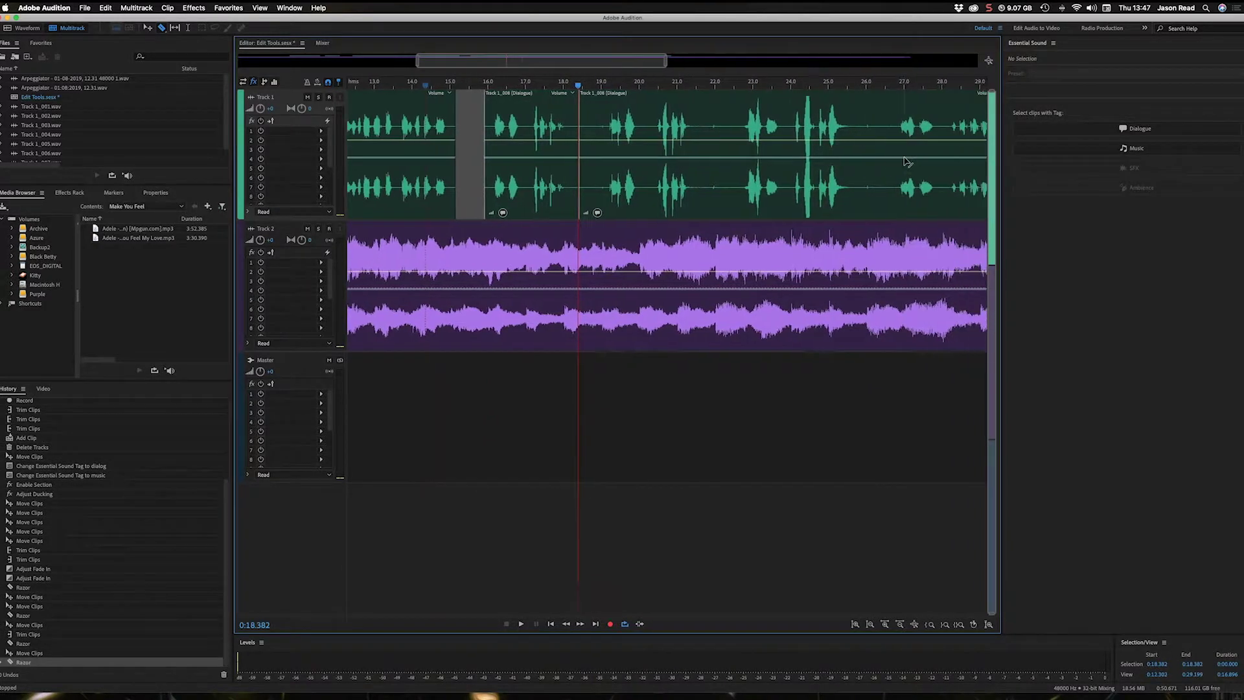
scroll(636, 119, left, 2)
click(522, 85)
key(space)
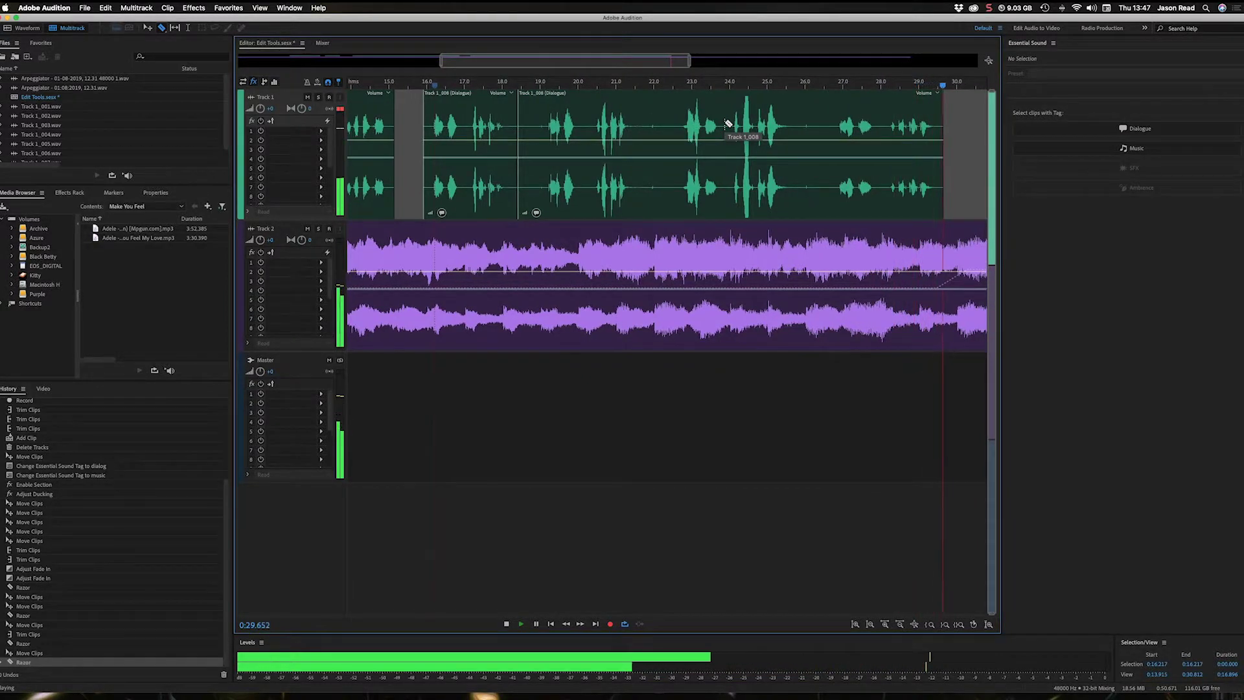
key(space)
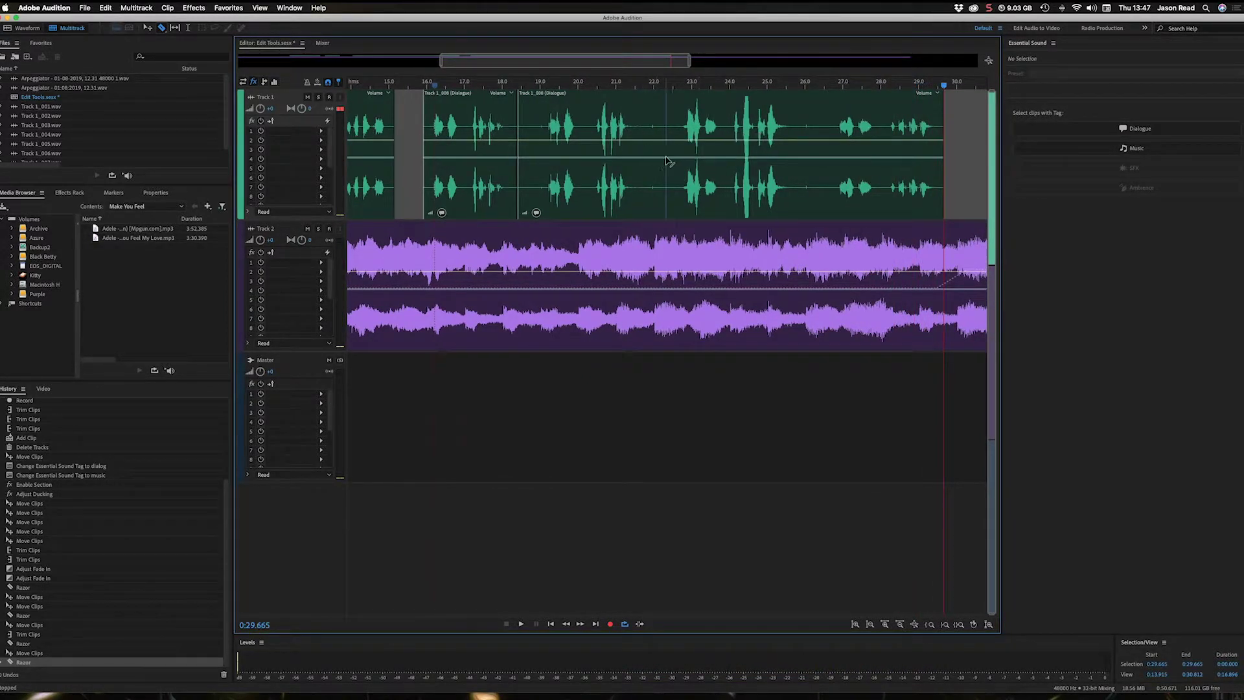
scroll(667, 161, left, 5)
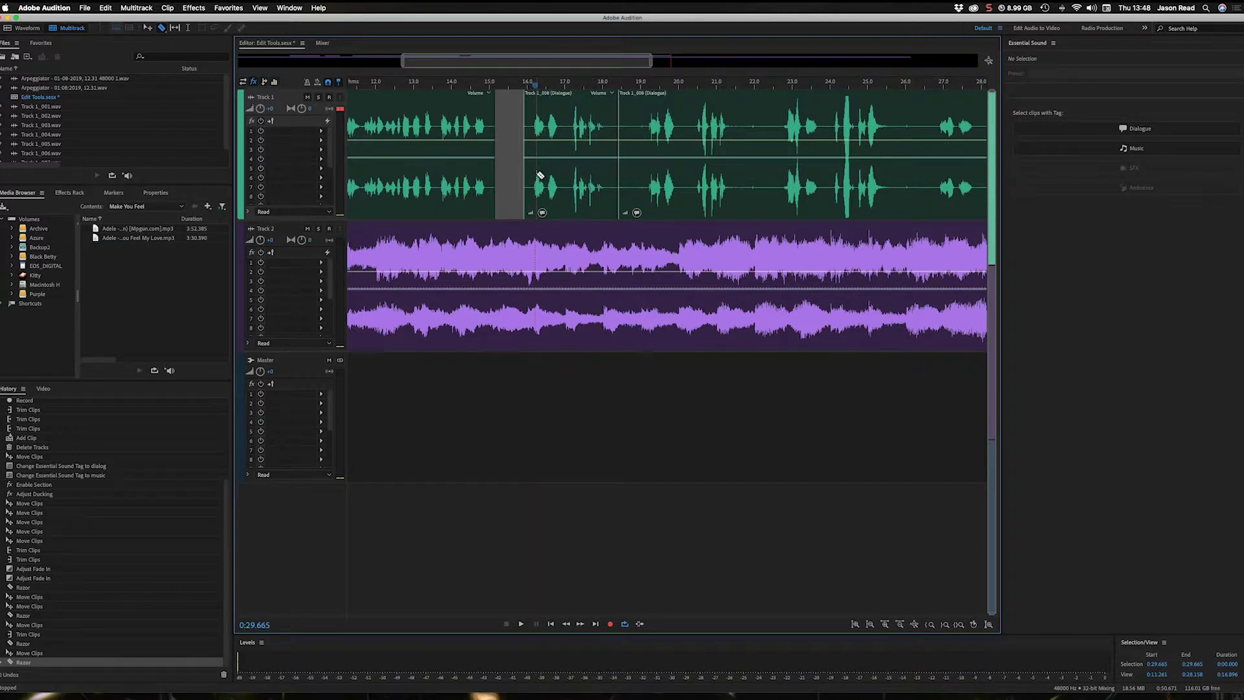
Step: Delete the last dialogue piece after the 18.4 s cut
click(671, 96)
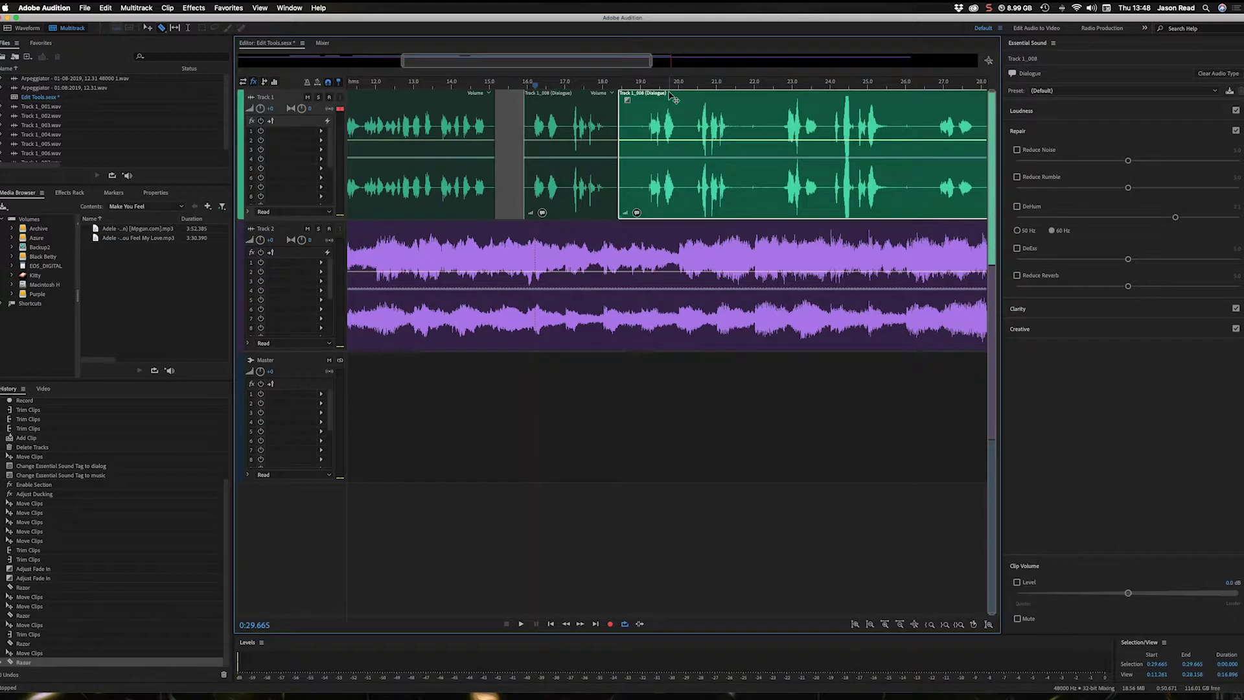
key(Delete)
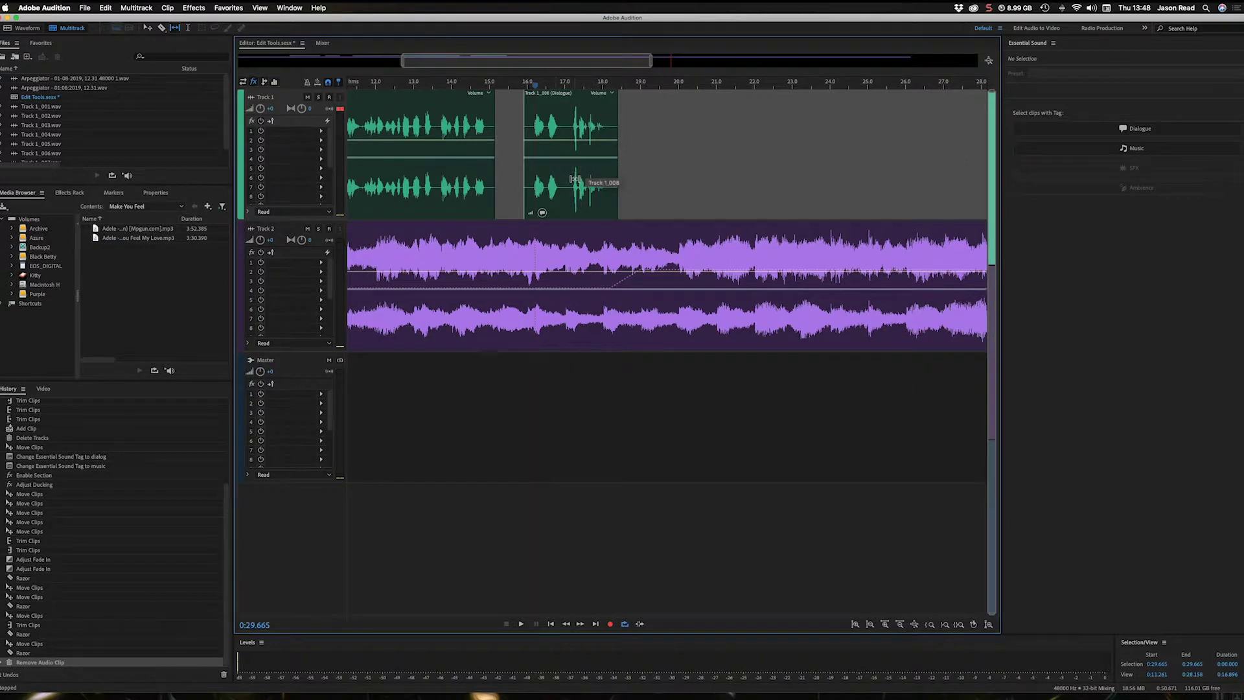
scroll(573, 201, left, 5)
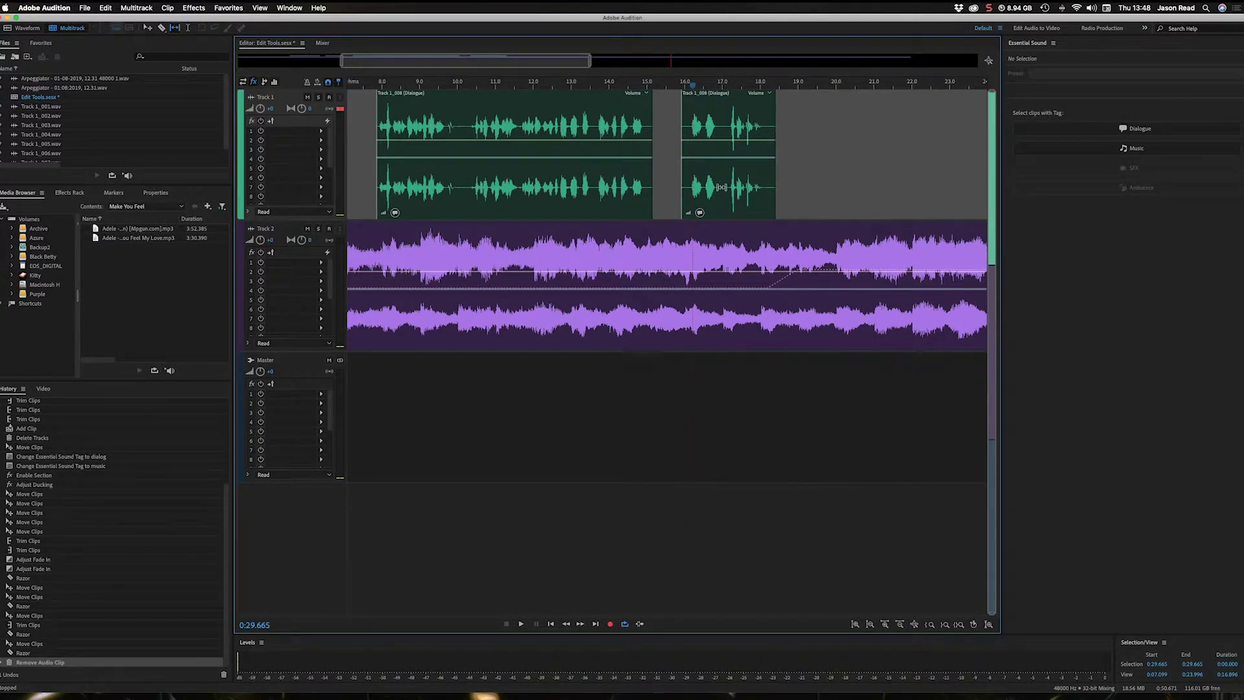
key(space)
key(space)
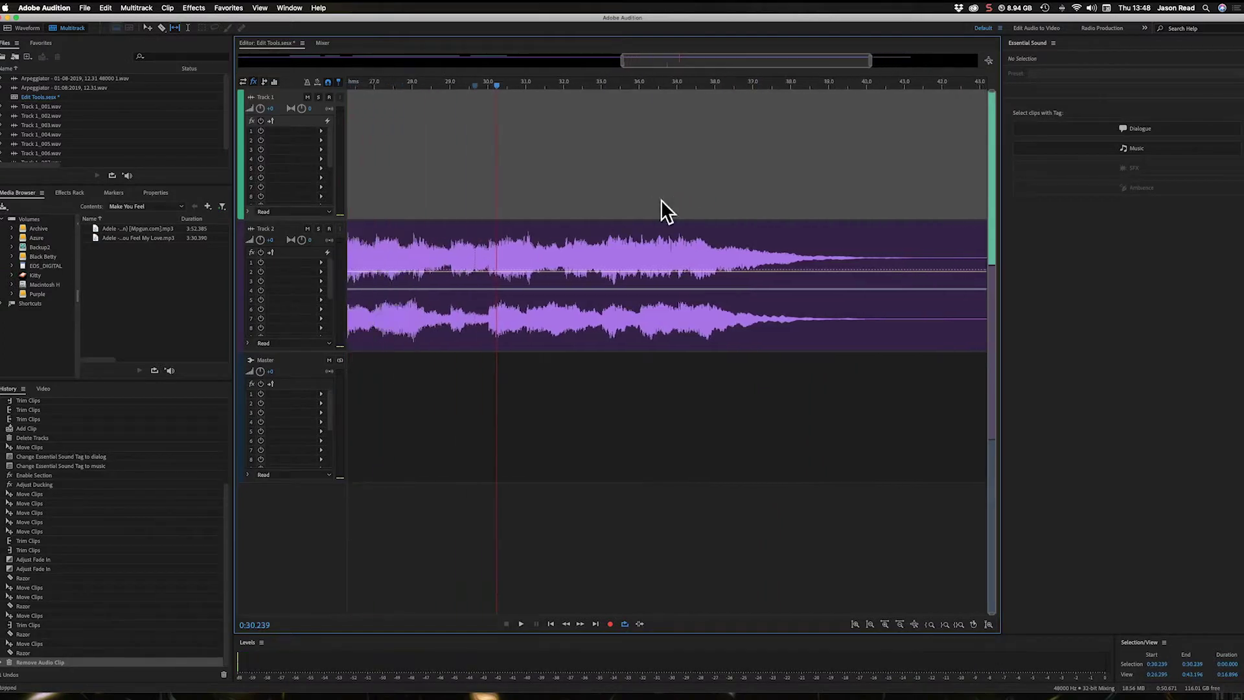
Step: Select the time range from about 15.8 s to the session end
scroll(665, 201, left, 3)
scroll(664, 201, left, 5)
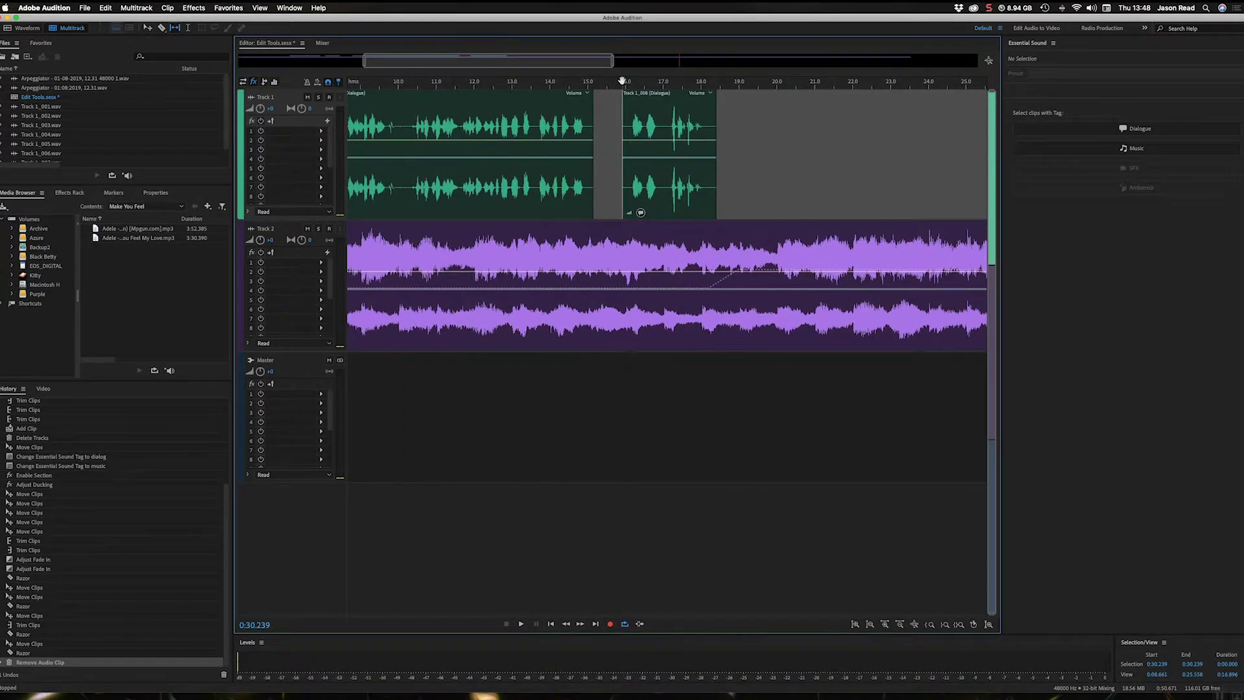
drag(623, 86, 619, 86)
key(shift+End)
click(727, 87)
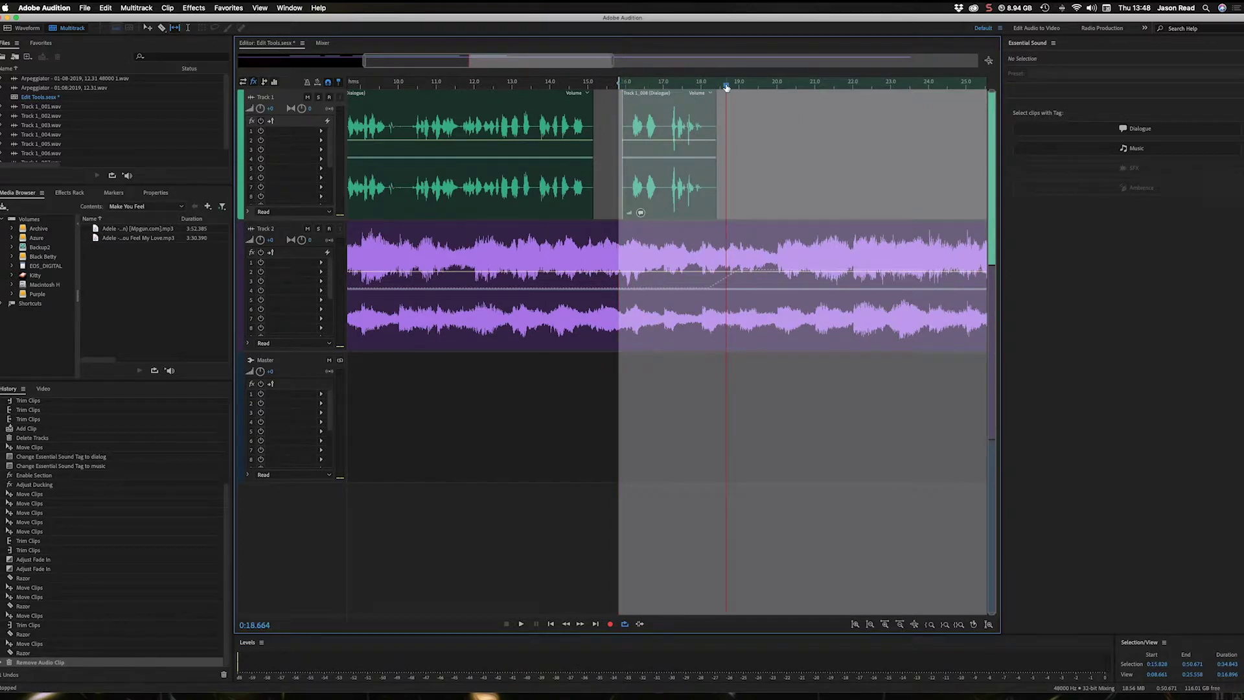
Step: End the time selection at 18.664 s and loop playback over it
shift+click(727, 86)
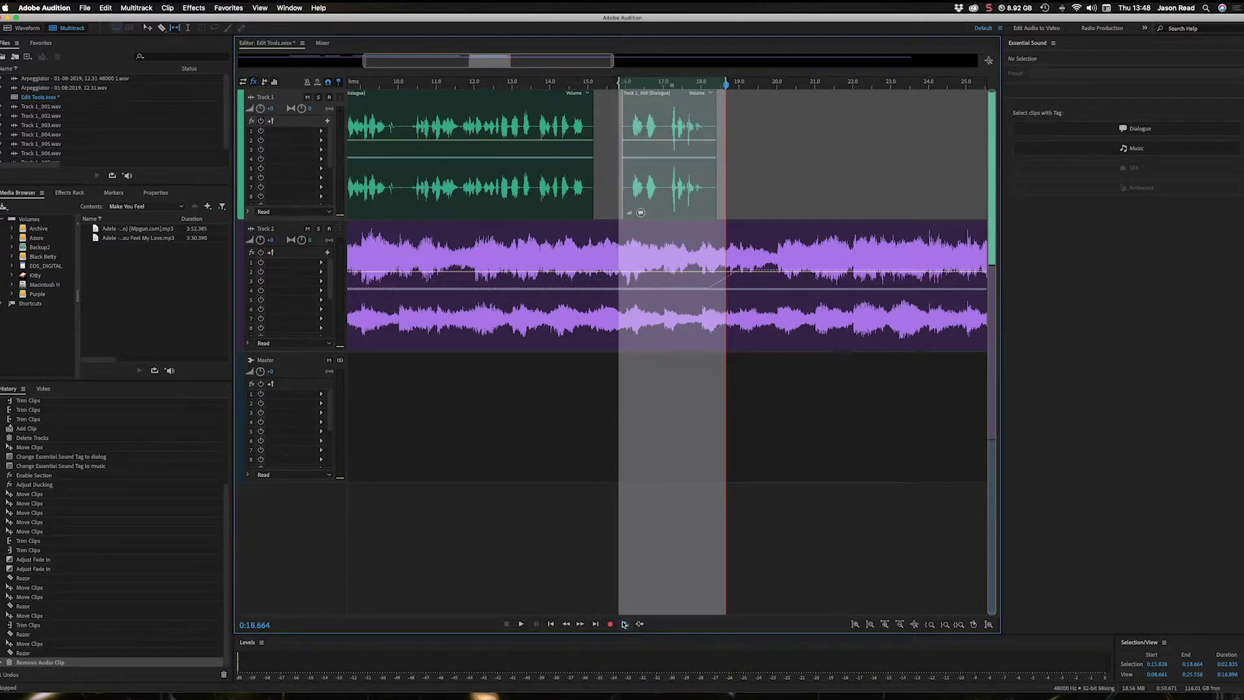
key(space)
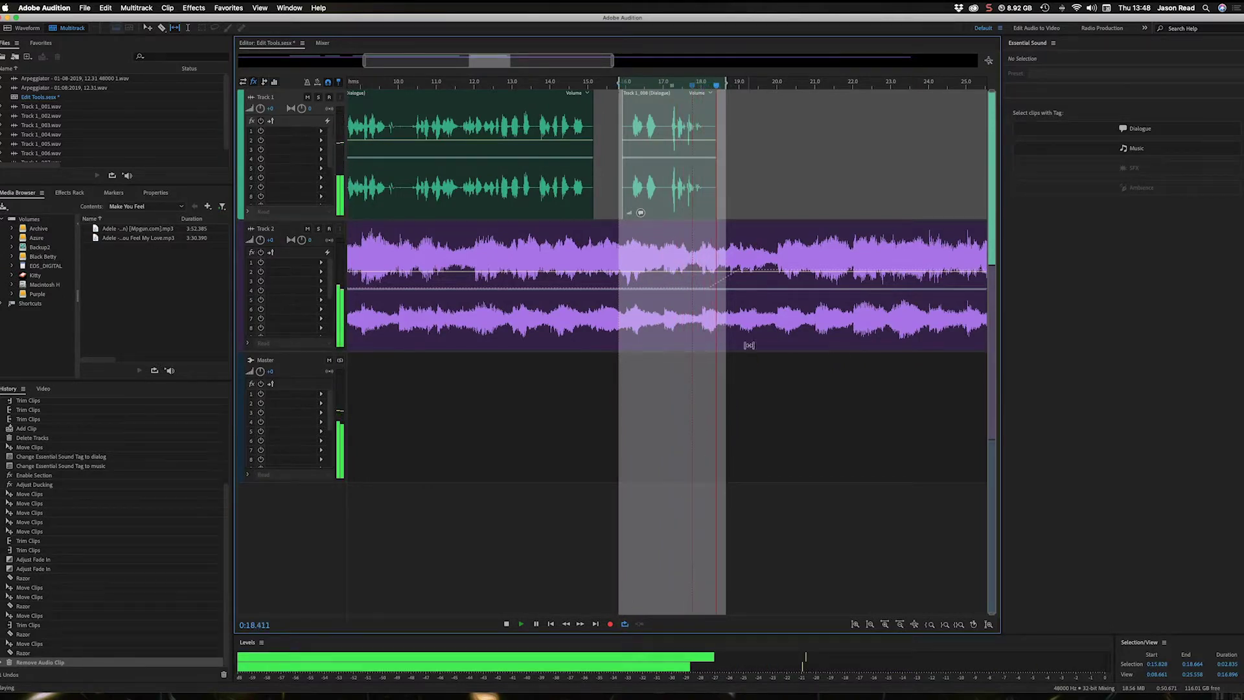
Step: Slip the speech inside clip Track 1_008 left and right during looped playback, then stop playback
click(638, 188)
drag(638, 188, 622, 220)
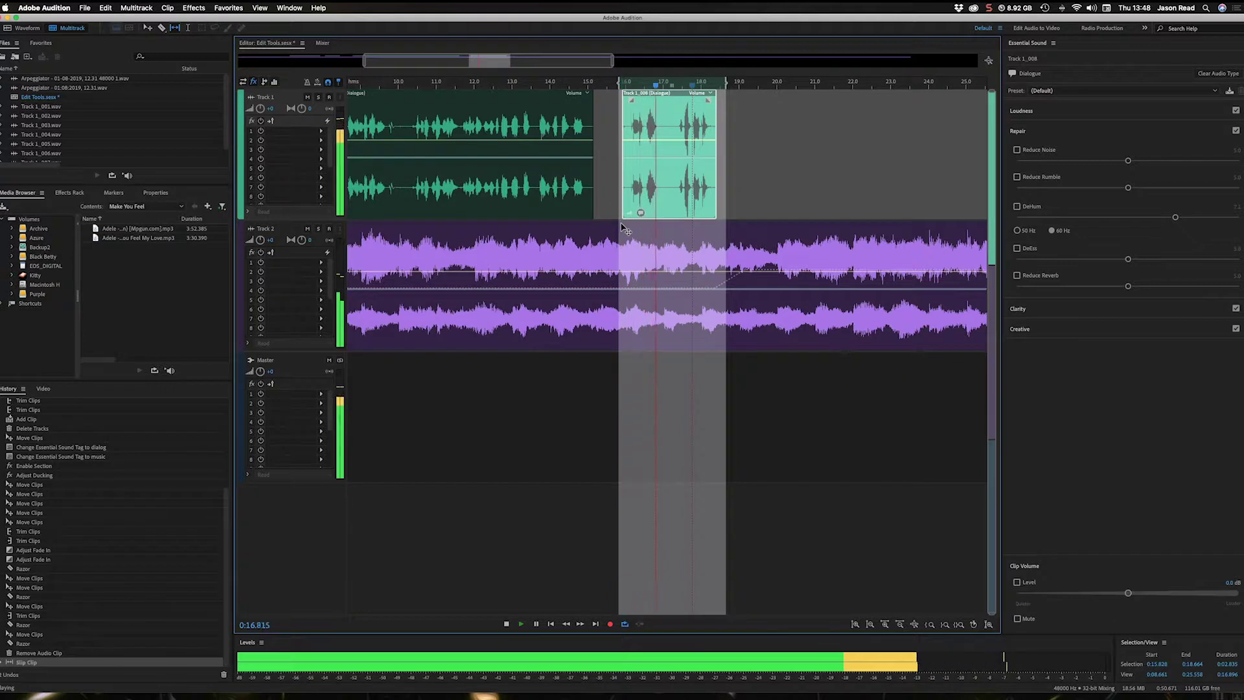
drag(635, 211, 519, 204)
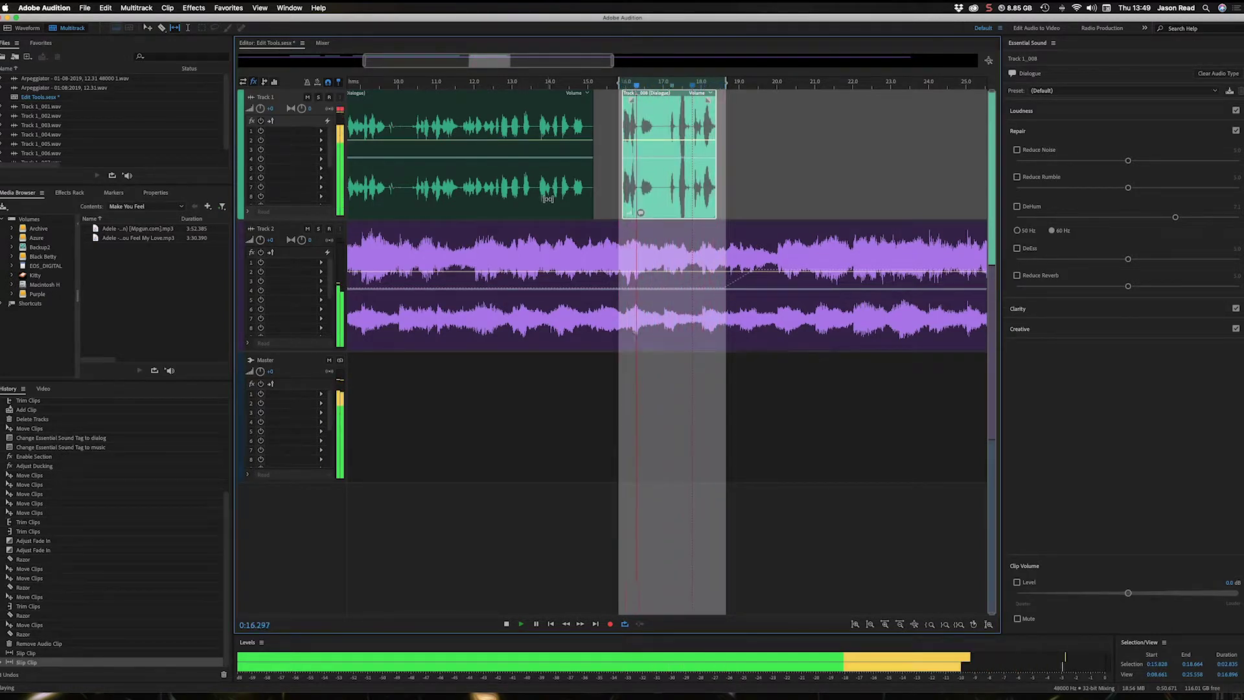
drag(658, 185, 507, 194)
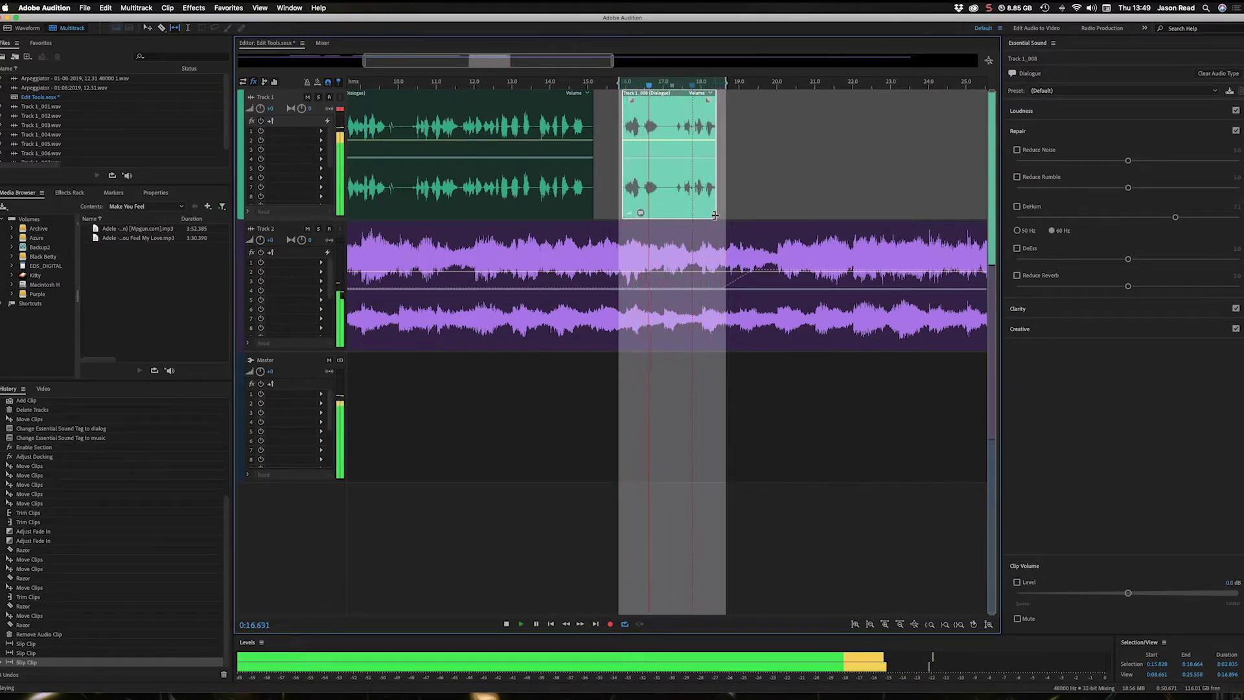
drag(647, 205, 804, 207)
drag(653, 199, 796, 202)
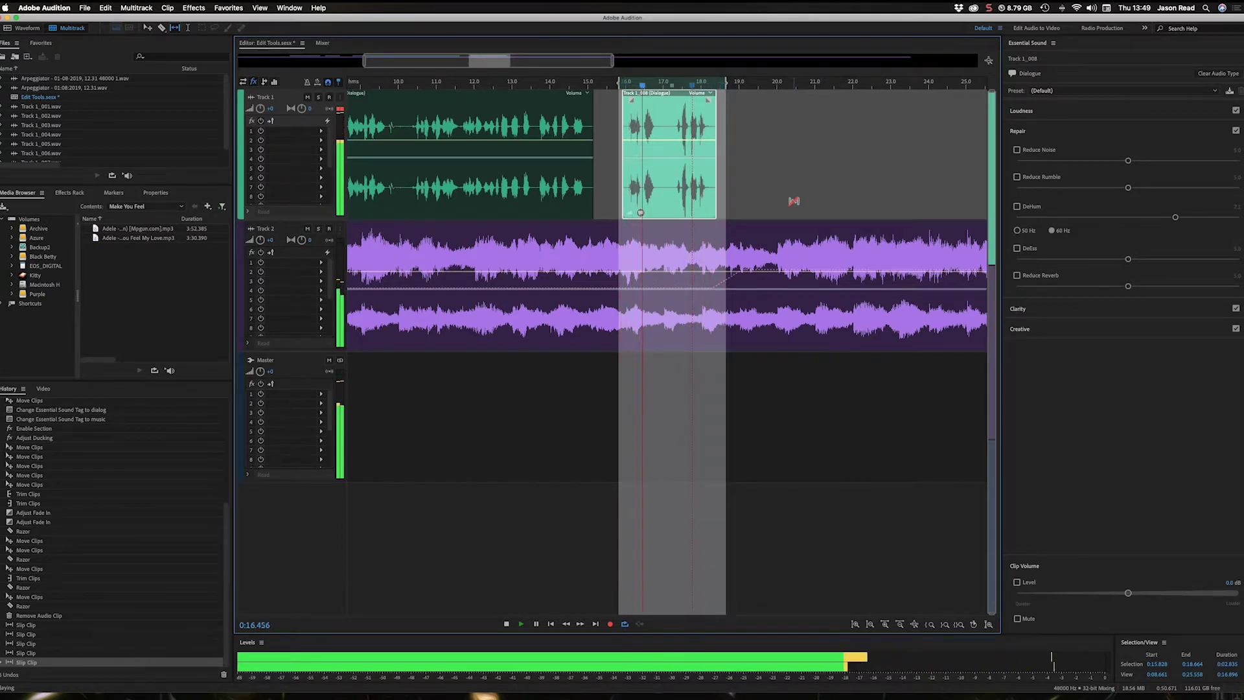
key(space)
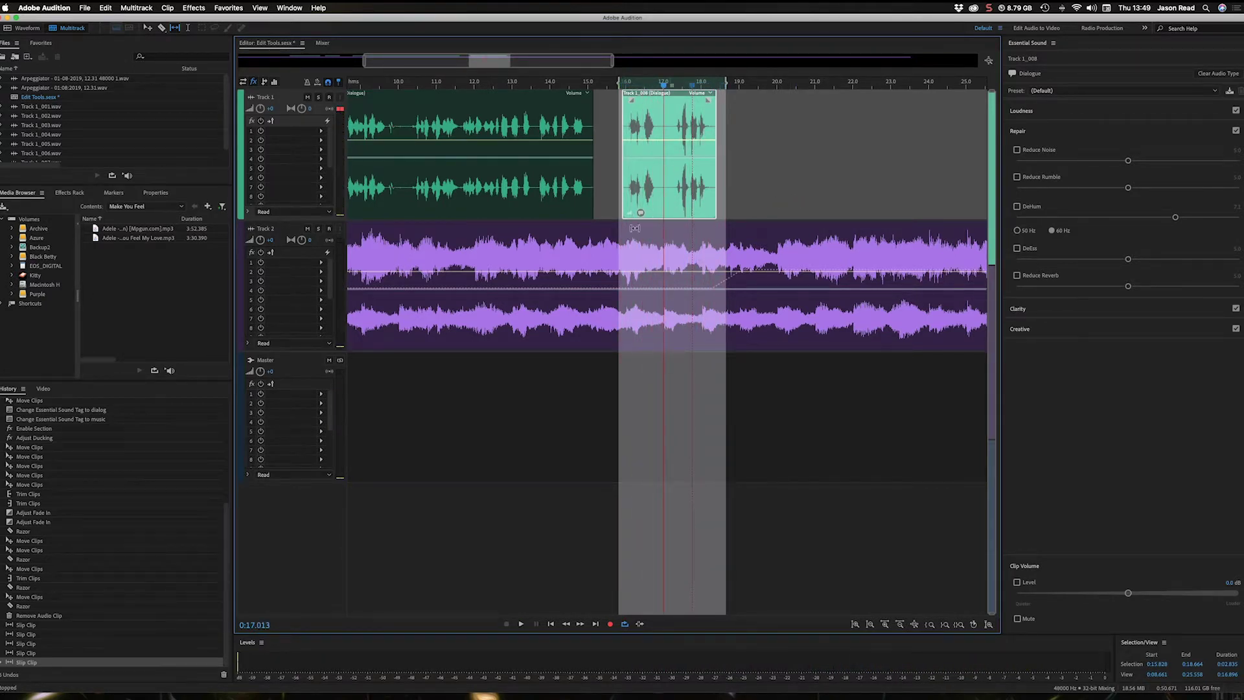